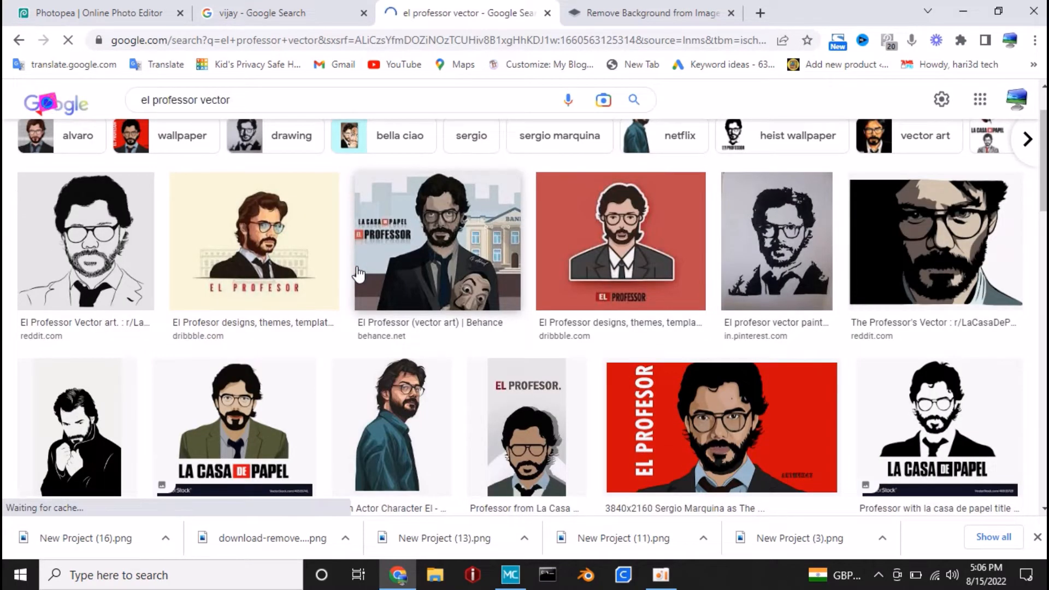
Browse the image results and bring the black-and-white dreamstime El Professor portrait onto the MatterControl bed.
scroll(639, 369, down, 5)
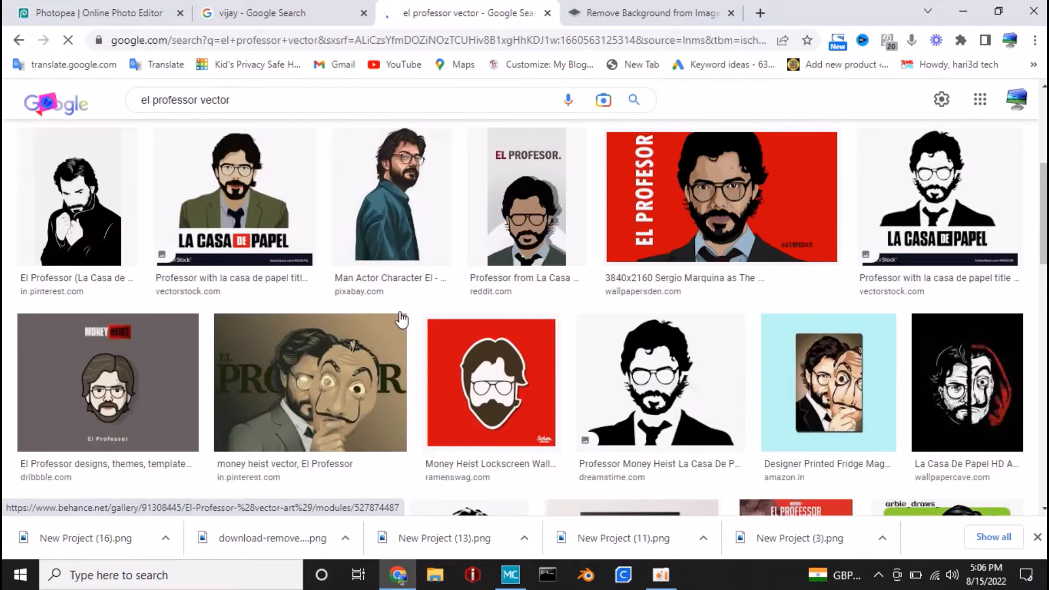
scroll(683, 337, down, 2)
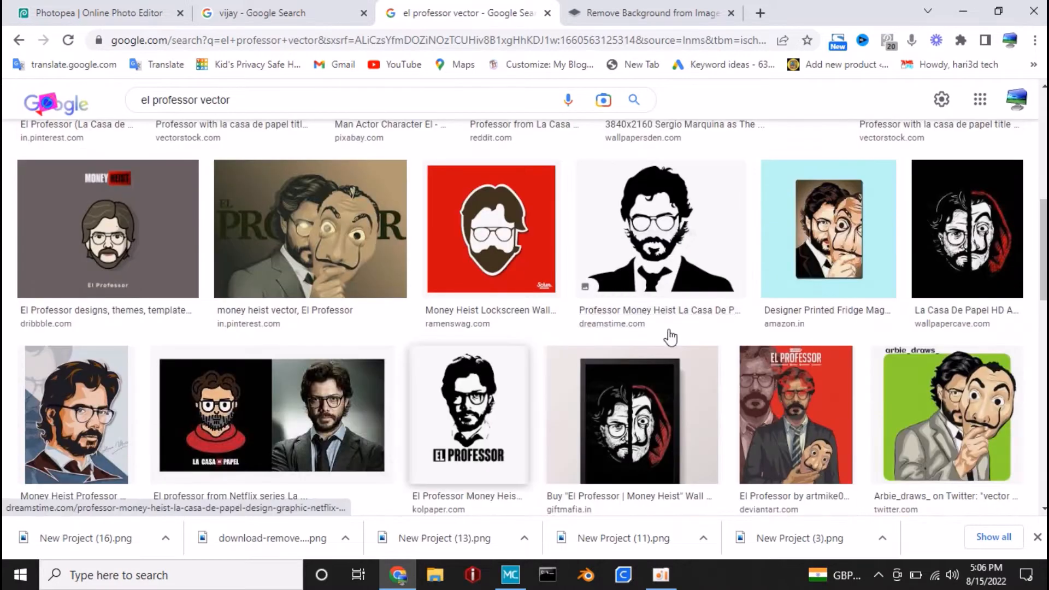
scroll(462, 415, up, 3)
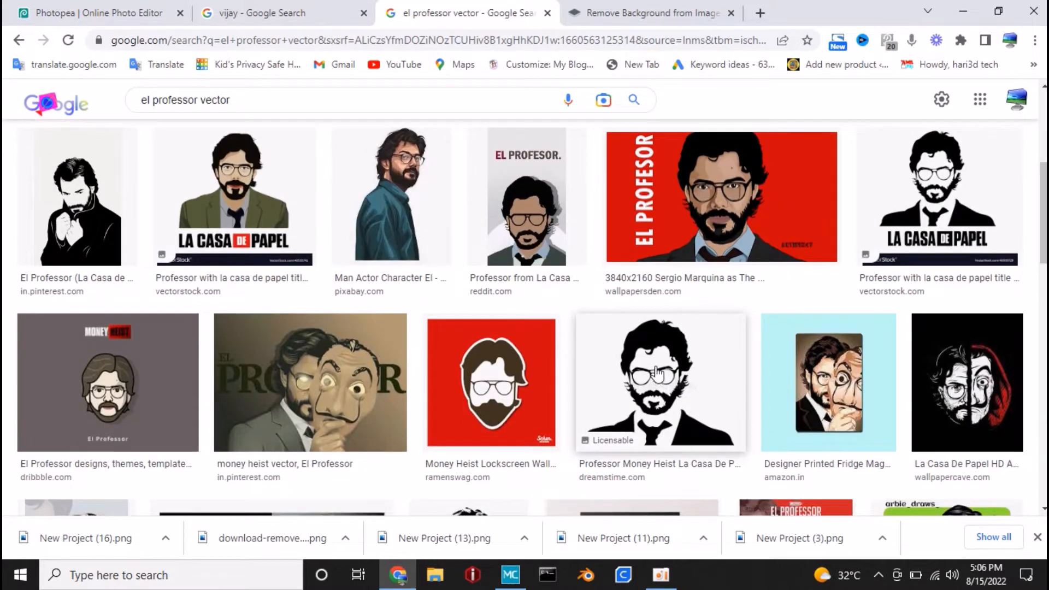
drag(632, 418, 504, 386)
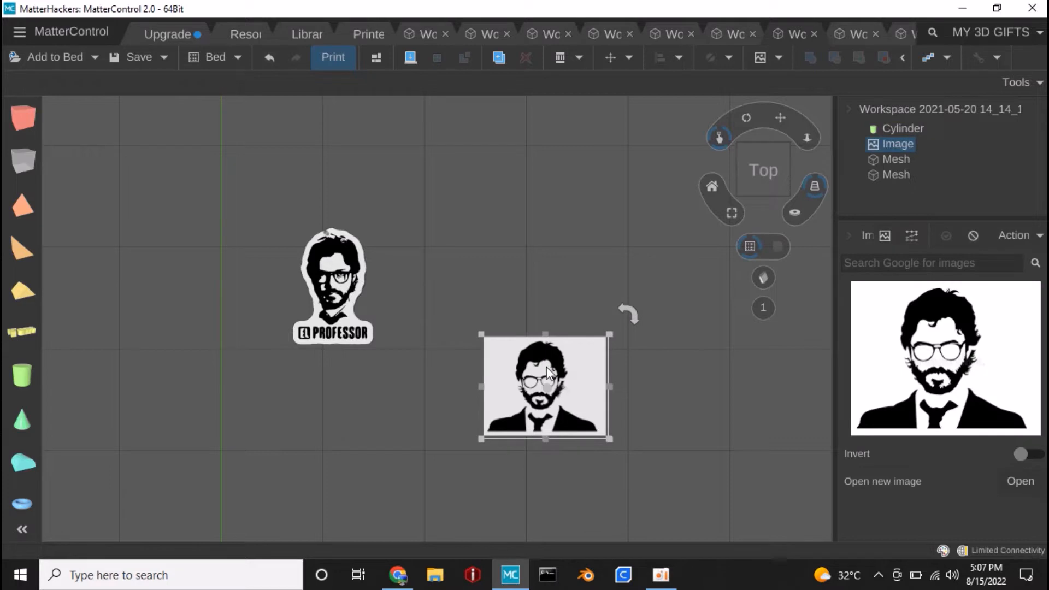
Apply Image Converter to the placed El Professor image, review its conversion settings, and delete the object.
click(885, 237)
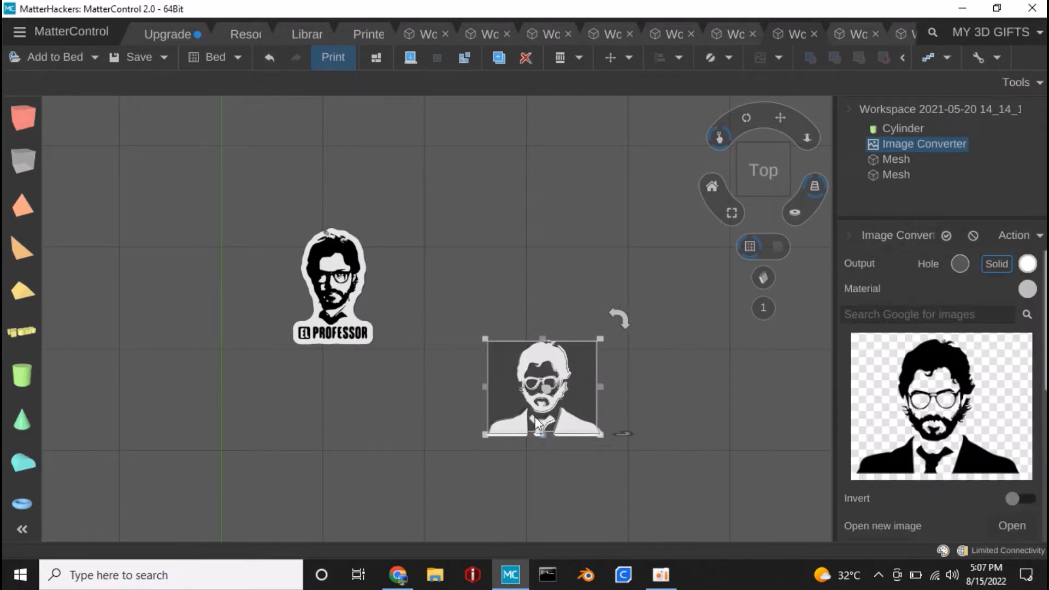
scroll(875, 328, down, 3)
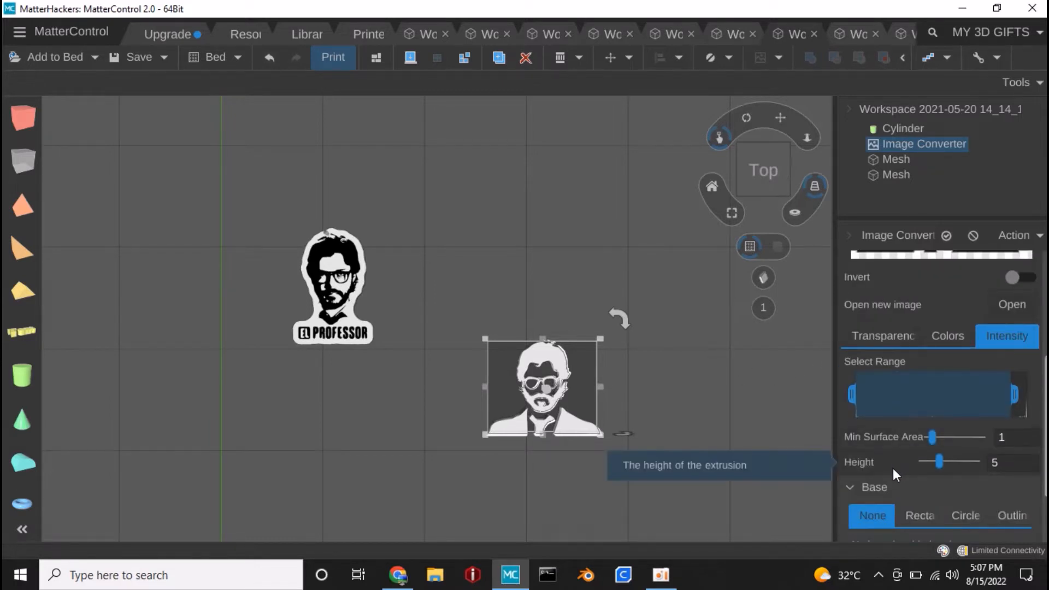
scroll(890, 470, down, 2)
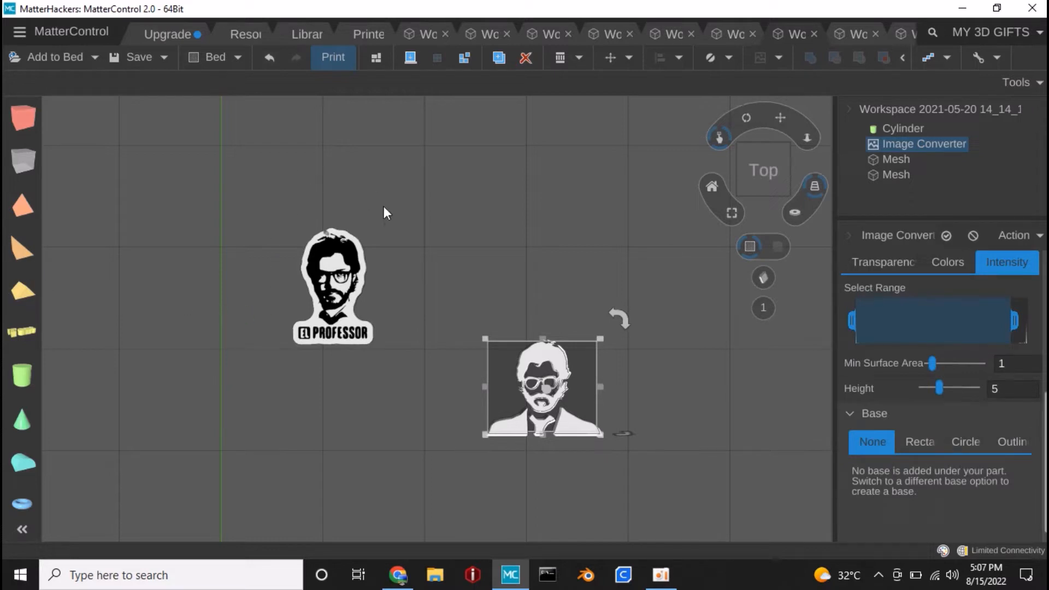
scroll(882, 464, up, 4)
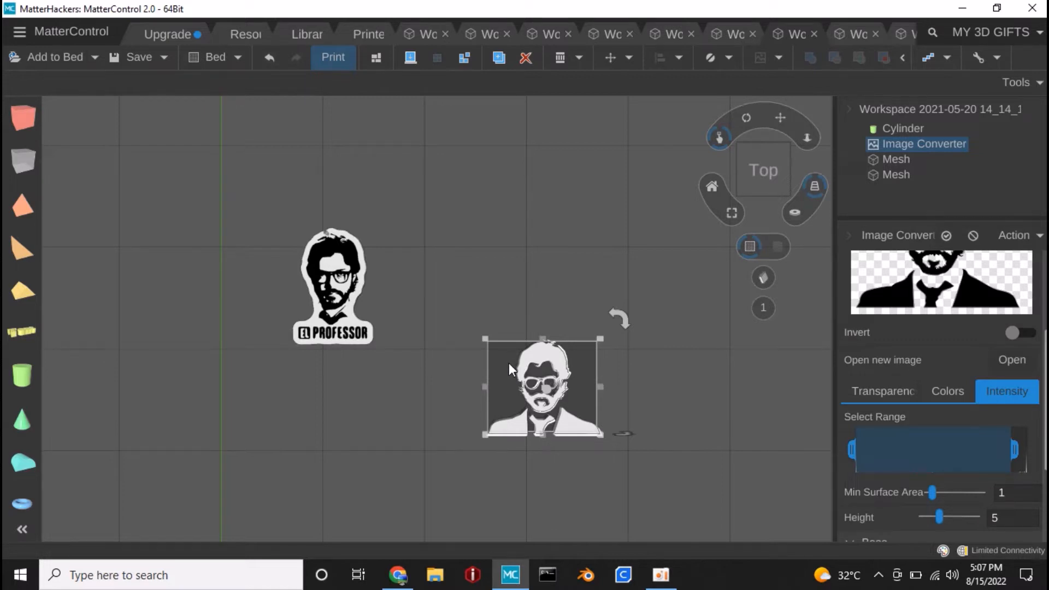
key(Delete)
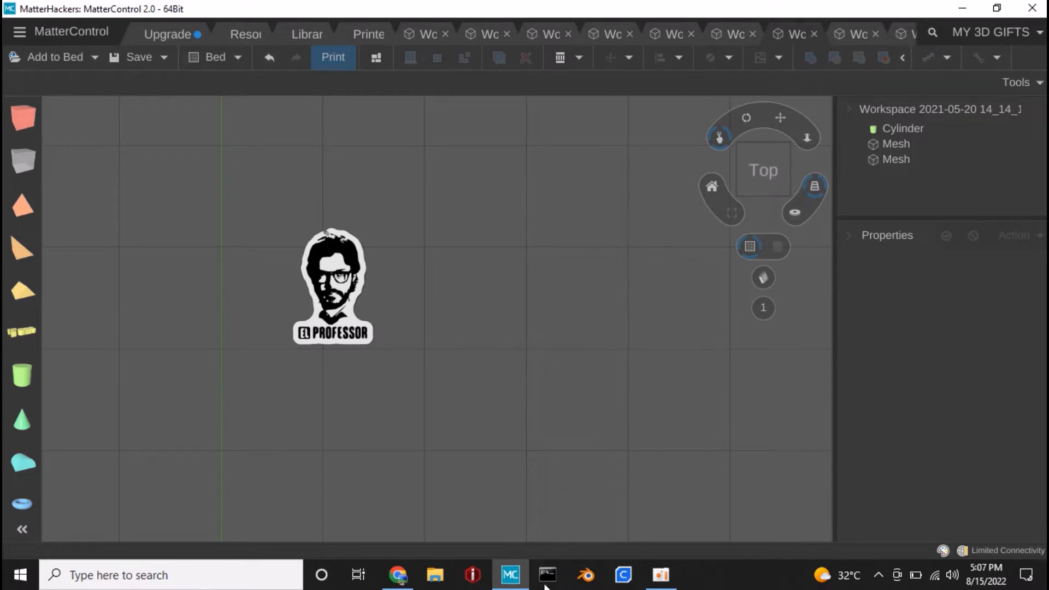
Switch to Photopea in the browser and create a 1080 × 1080 px project with a white background.
click(407, 574)
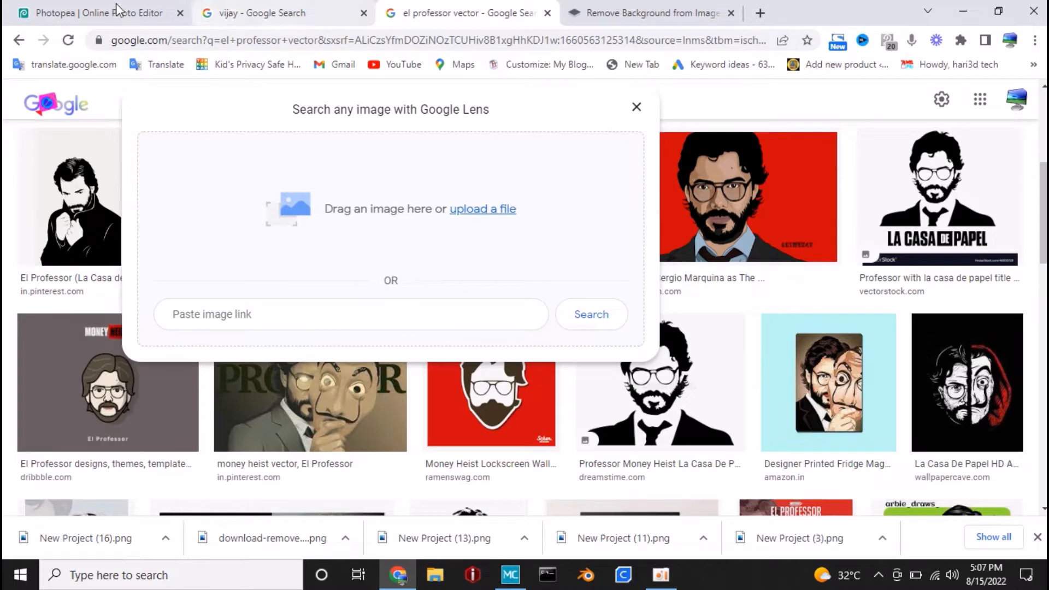
click(159, 11)
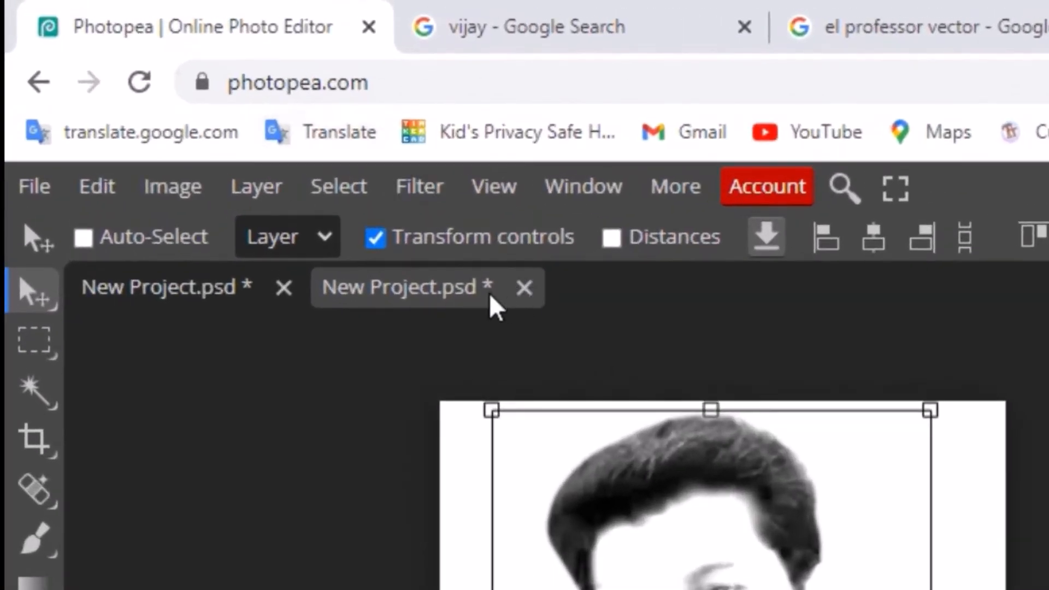
click(21, 108)
click(82, 234)
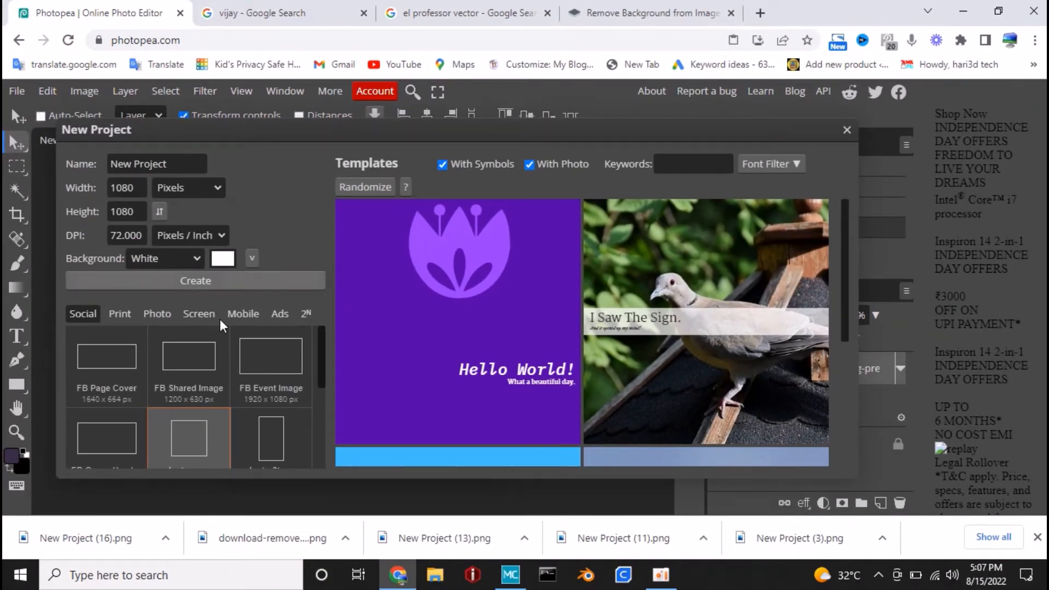
click(209, 282)
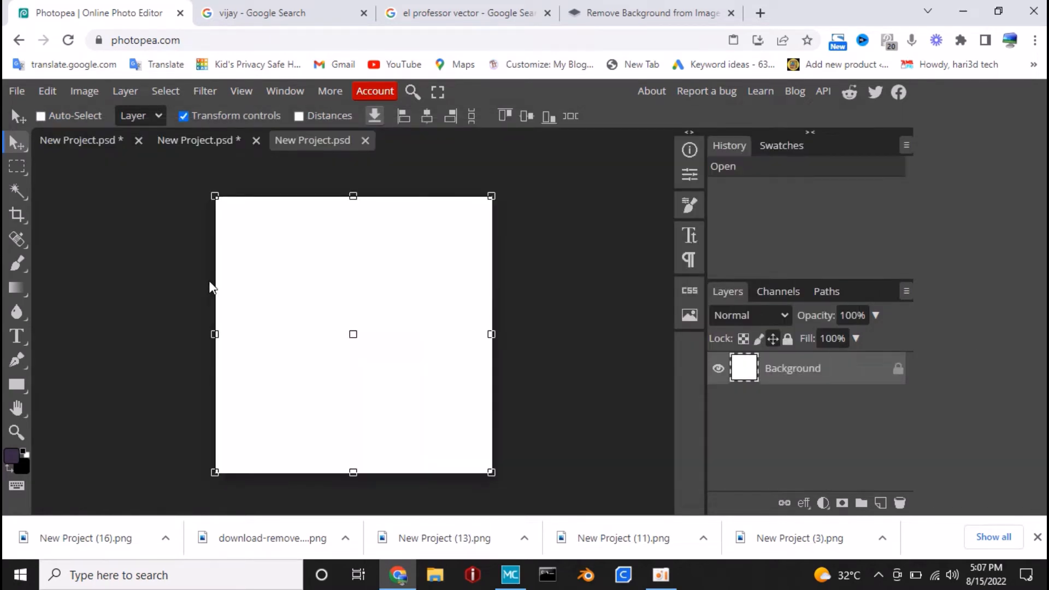
Place the downloaded background-free portrait in the new project, scale it to about 425%, and center it on the canvas.
click(605, 8)
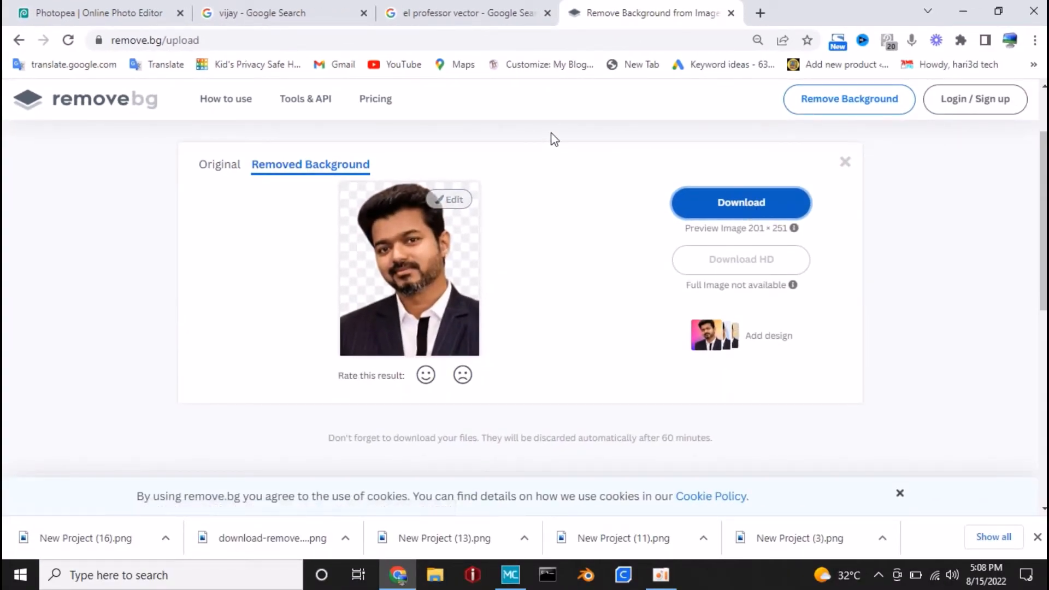
click(104, 12)
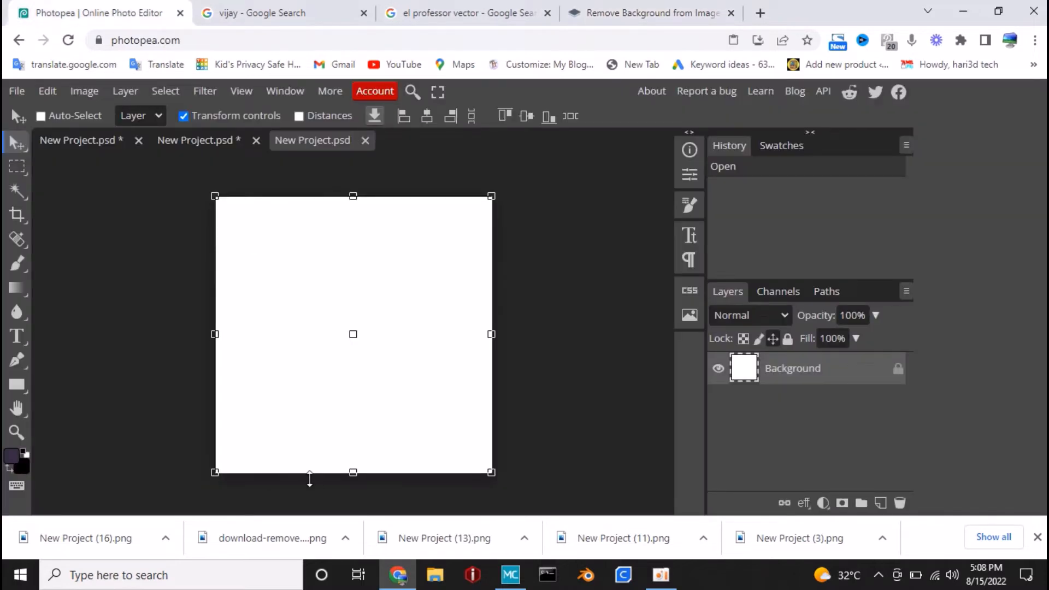
drag(272, 537, 340, 363)
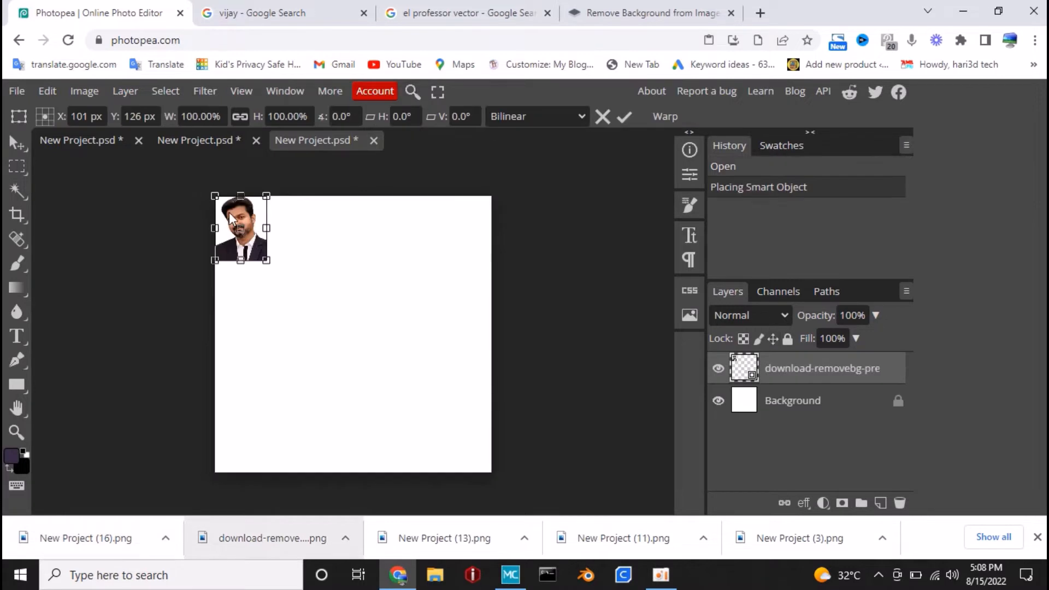
drag(266, 264, 439, 467)
drag(396, 433, 425, 434)
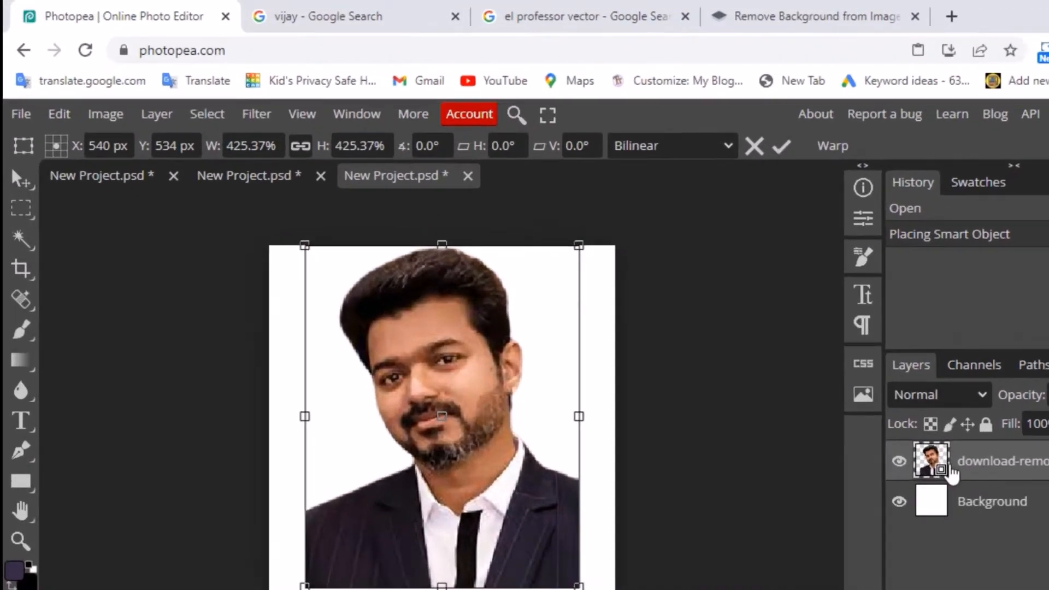
Add a Black & White adjustment to the portrait with Red 271, Yellow 227 and Green 244.
click(99, 116)
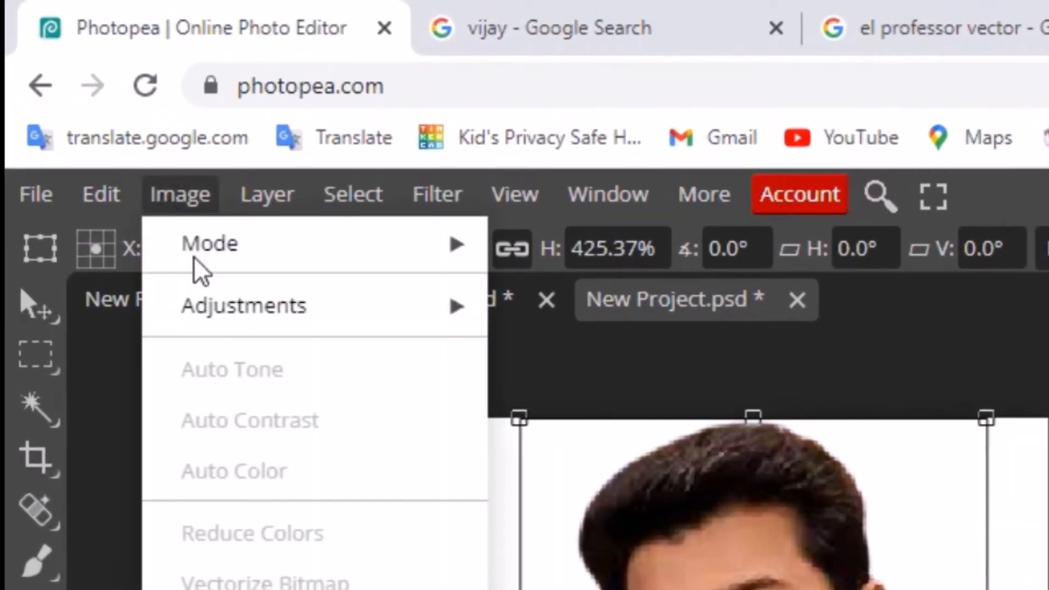
mouse_move(270, 300)
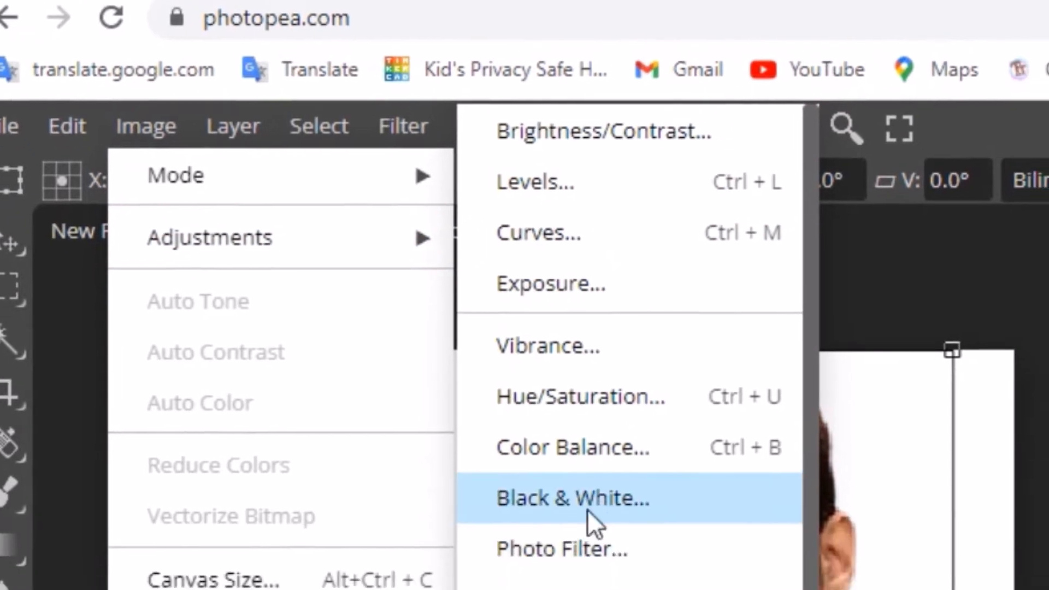
click(596, 506)
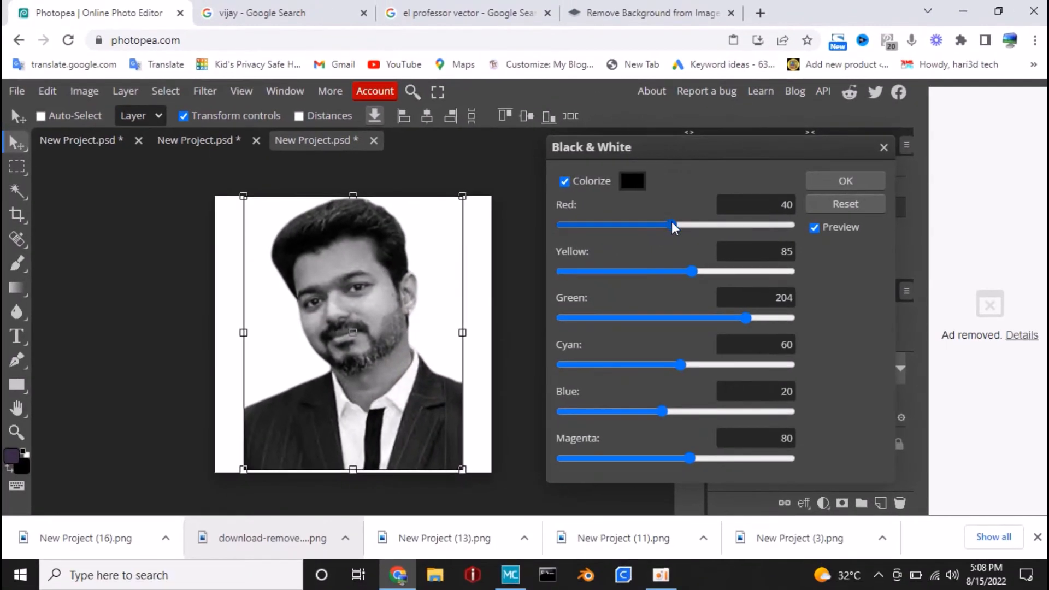
drag(673, 225, 784, 230)
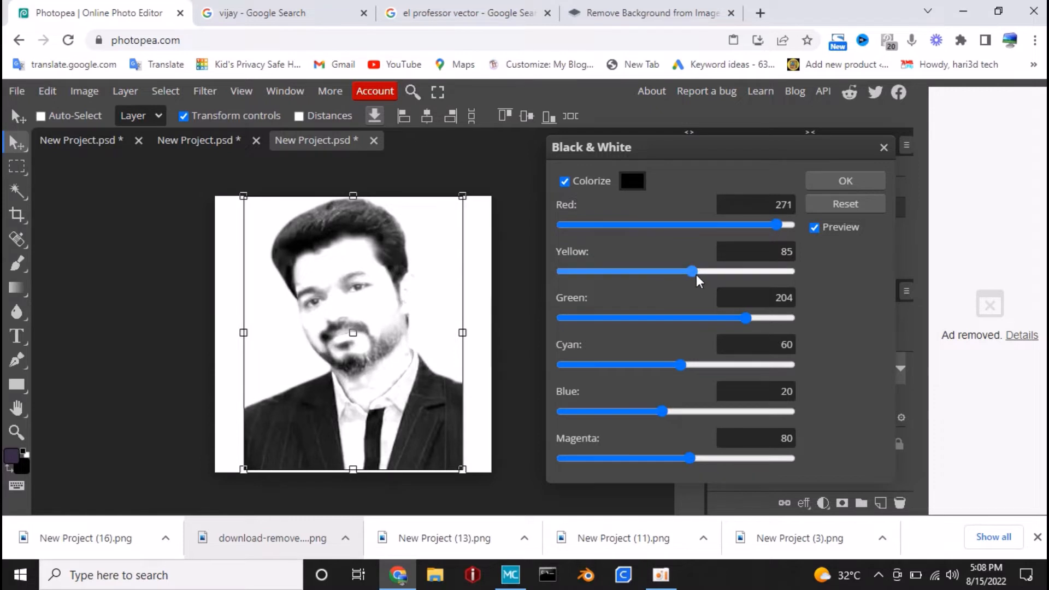
drag(698, 279, 757, 288)
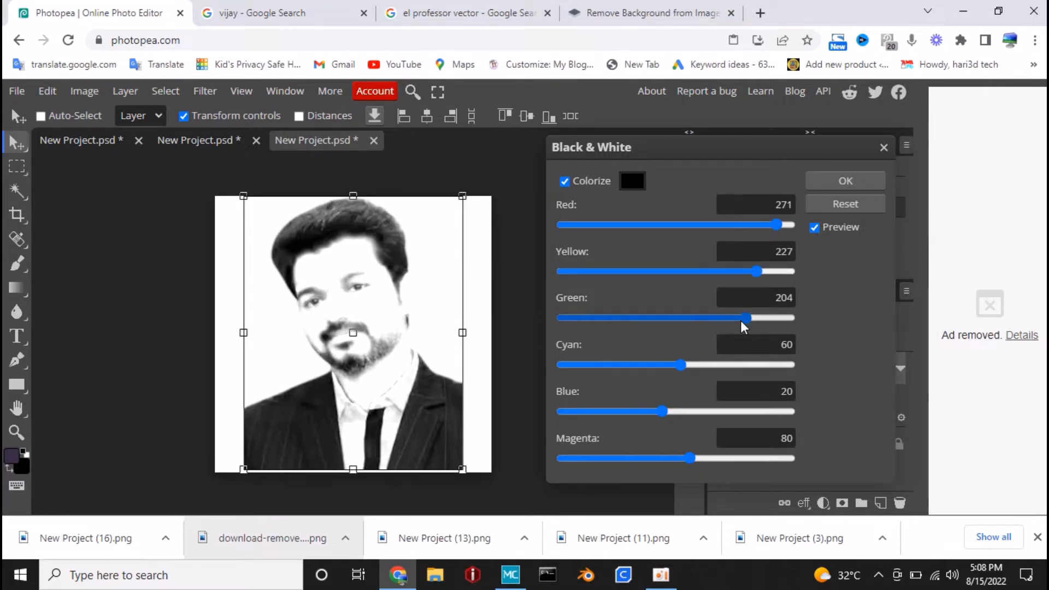
drag(742, 323, 771, 327)
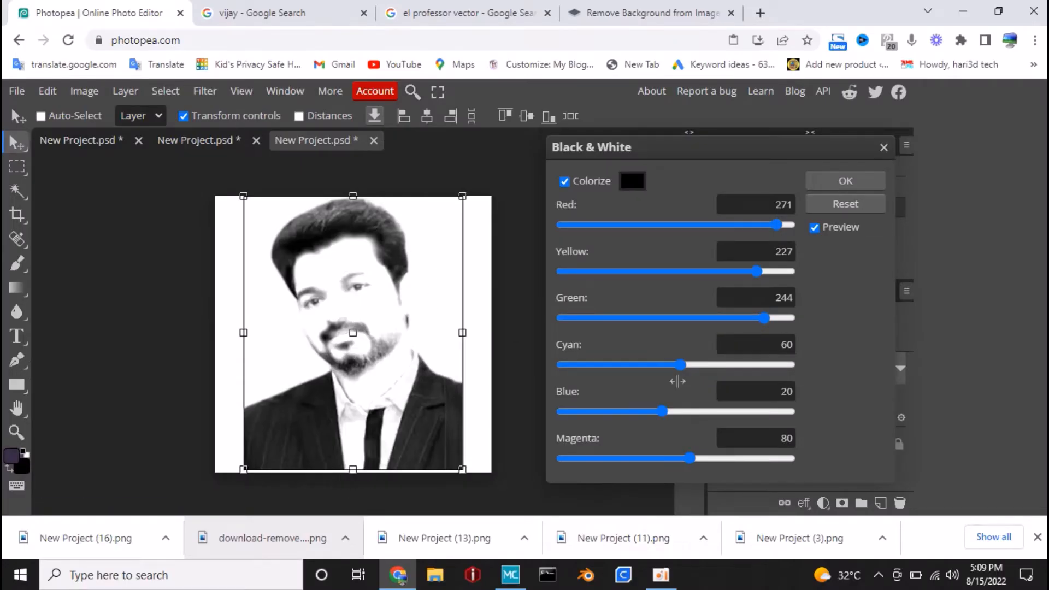
Set Cyan to 187, raise Blue strongly, and apply the Black & White adjustment.
drag(681, 365, 687, 366)
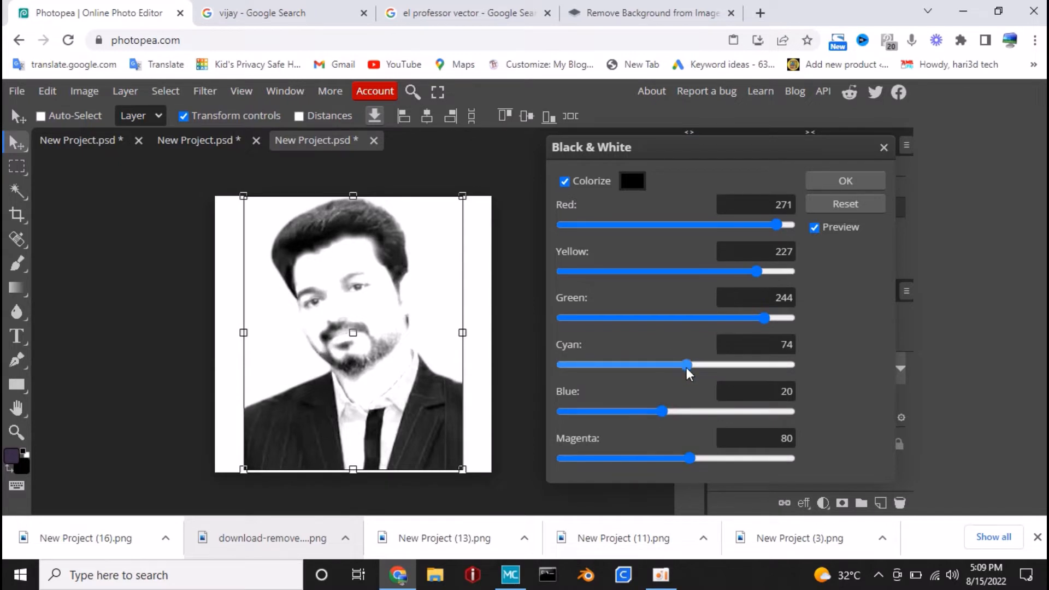
click(738, 365)
click(660, 412)
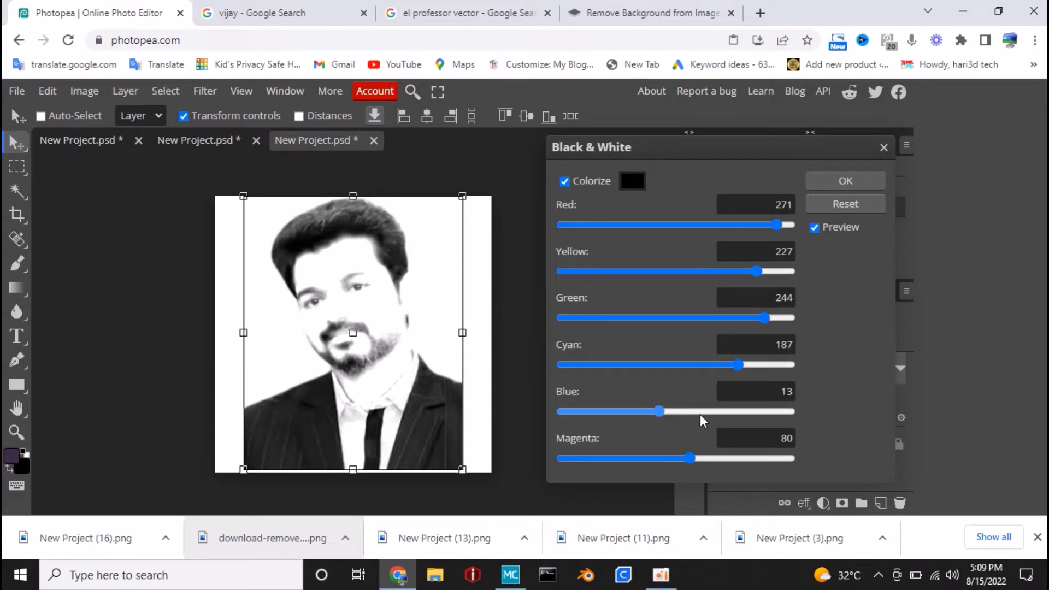
click(754, 412)
click(776, 412)
click(843, 181)
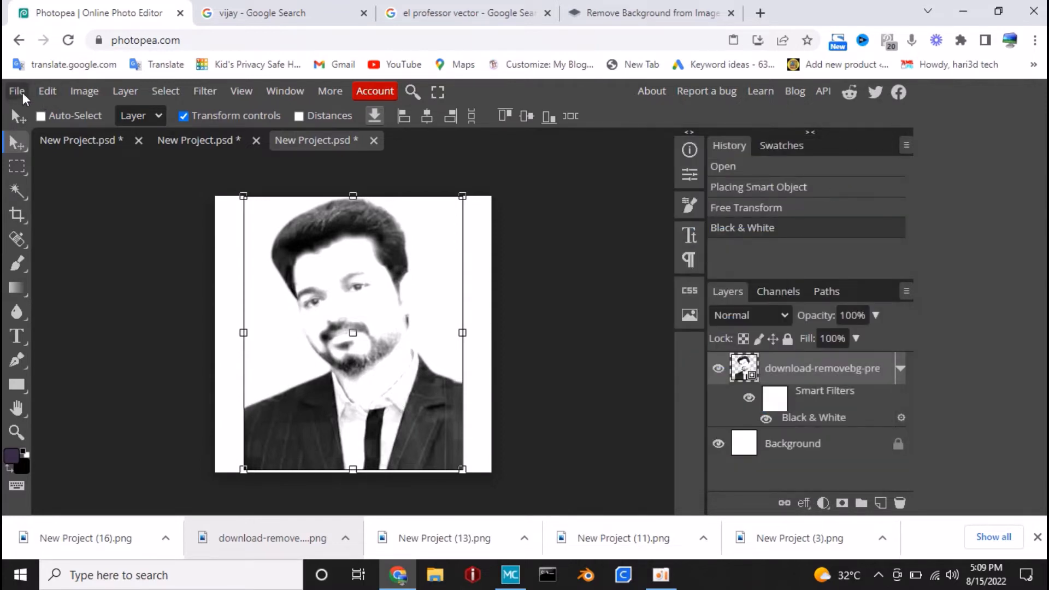
Prepare a 1080 × 1080 px PNG export of the portrait and place New Project (16).png on the MatterControl bed.
click(16, 90)
mouse_move(95, 319)
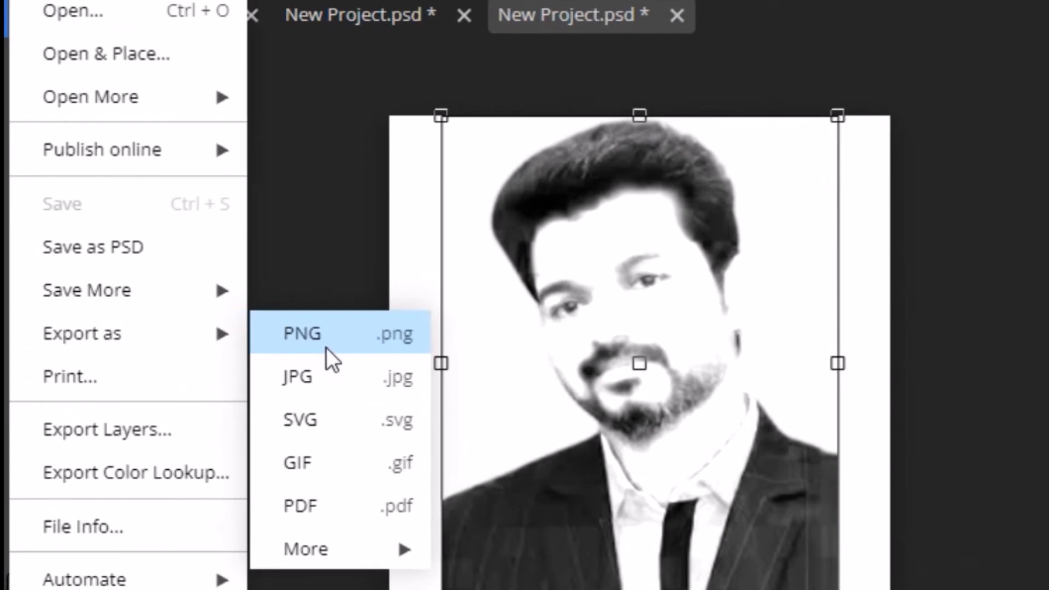
click(326, 348)
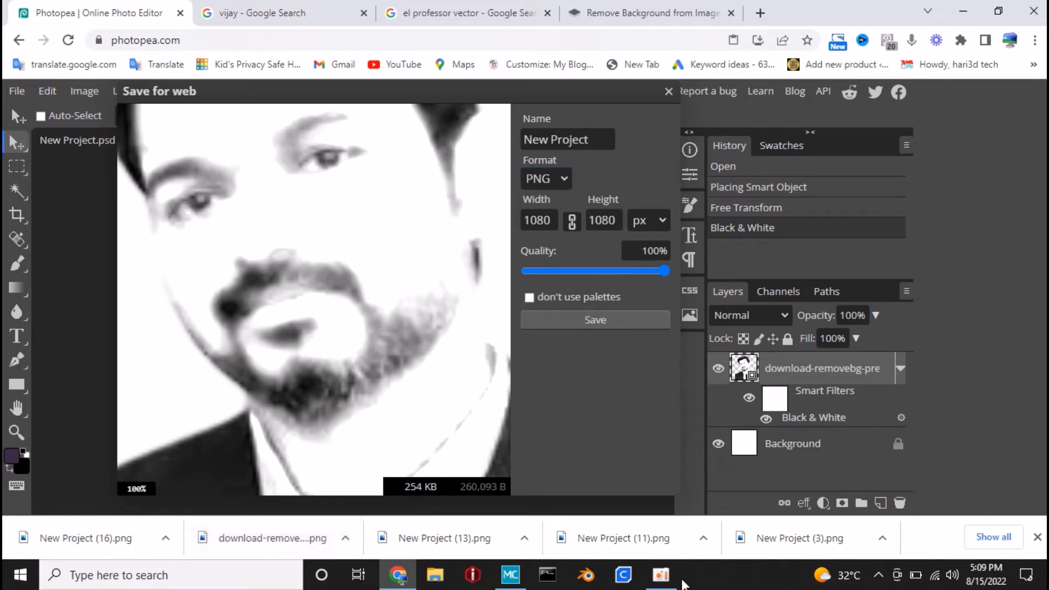
drag(42, 537, 477, 384)
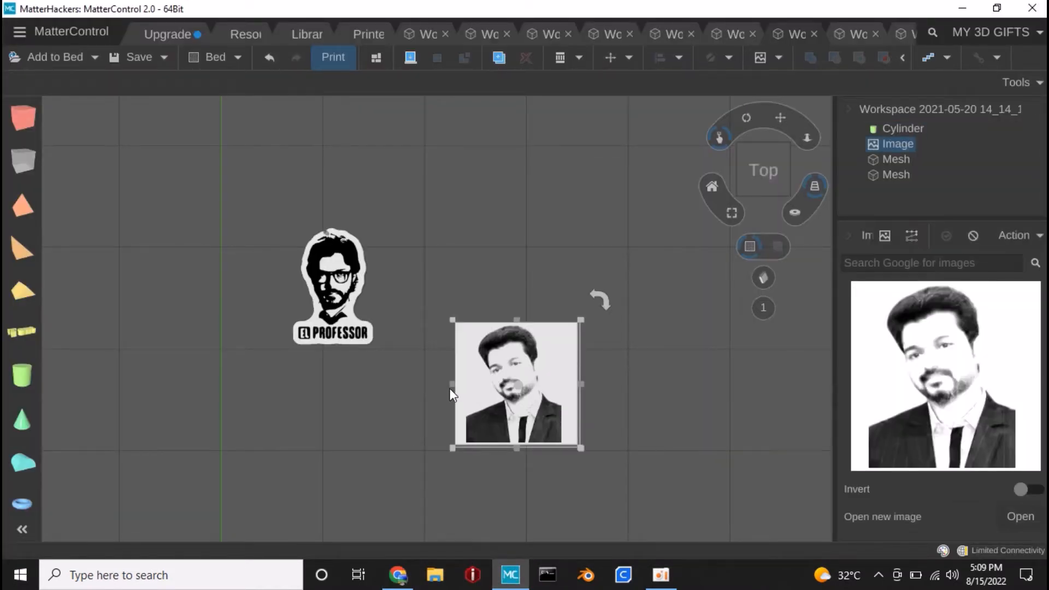
Convert the placed portrait with Image Converter and change its solid output color to black.
click(886, 237)
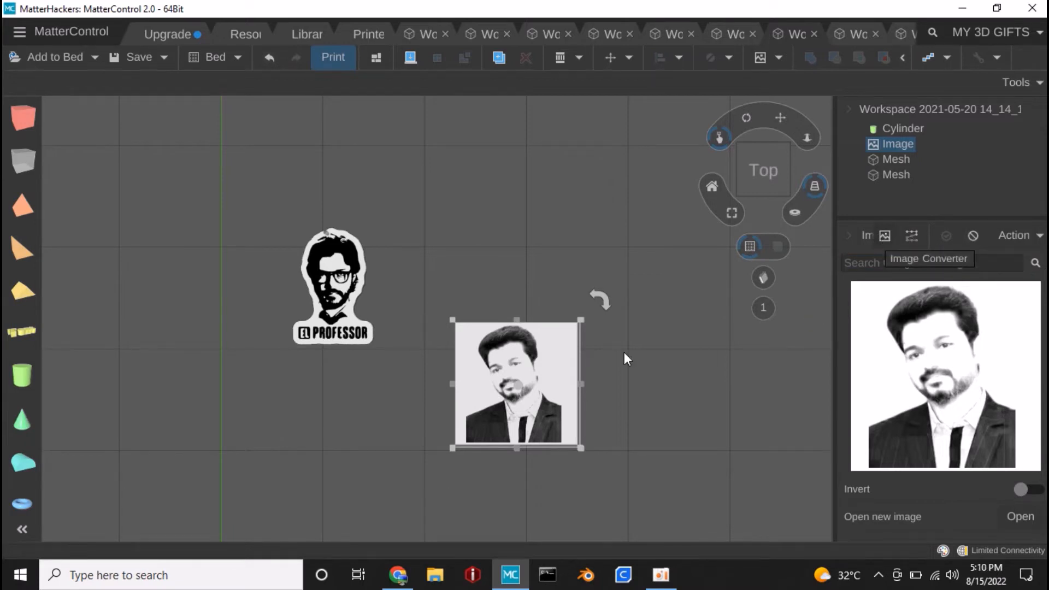
scroll(592, 404, up, 1)
scroll(593, 405, up, 1)
middle_drag(593, 404, 622, 328)
click(1030, 270)
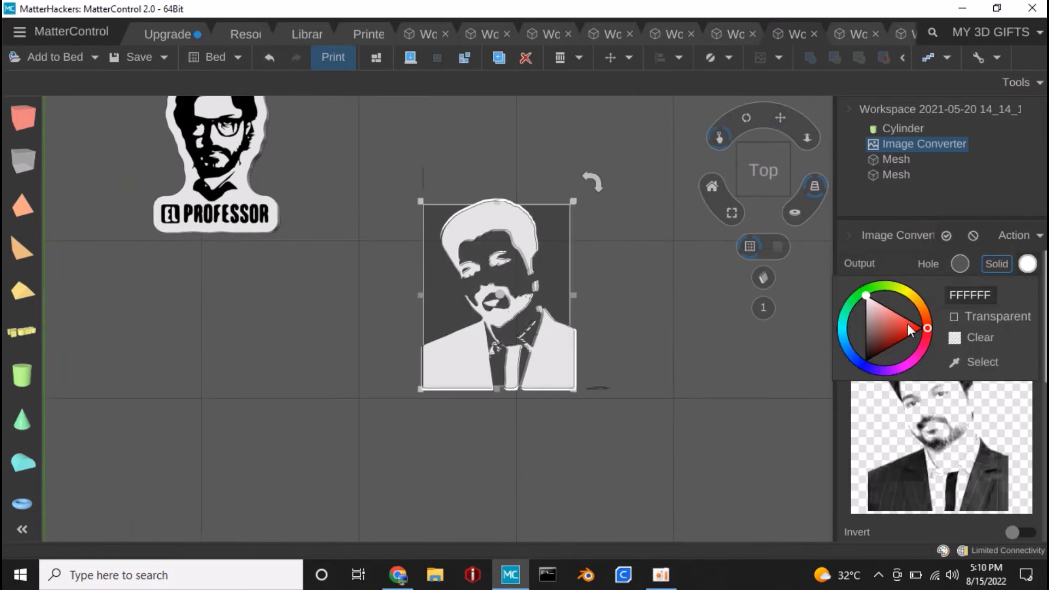
drag(894, 330, 865, 358)
click(691, 394)
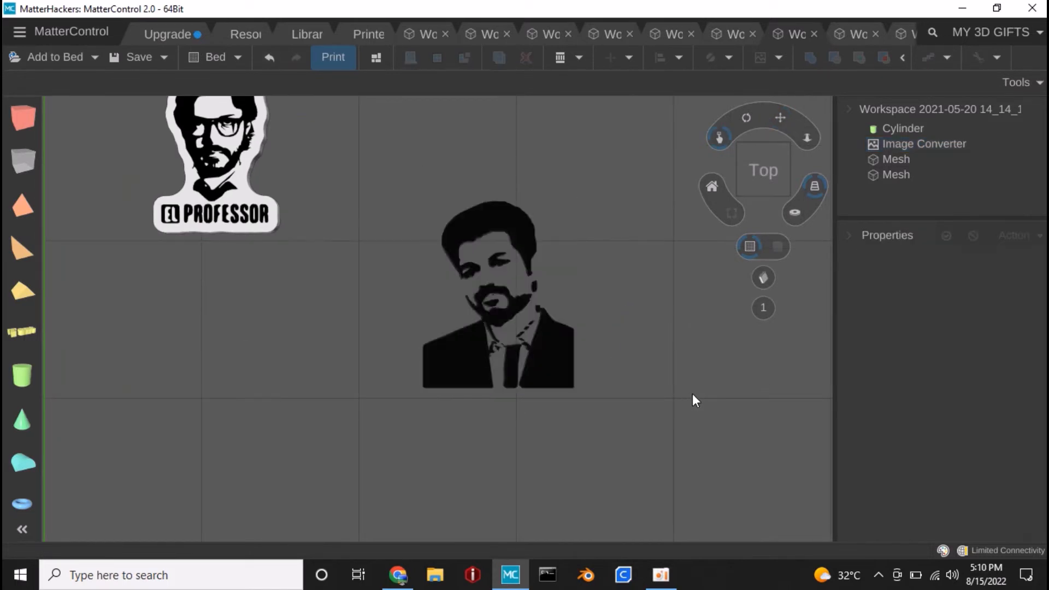
Select the converted portrait and turn on Invert in its Image Converter settings.
click(474, 351)
scroll(1002, 420, down, 3)
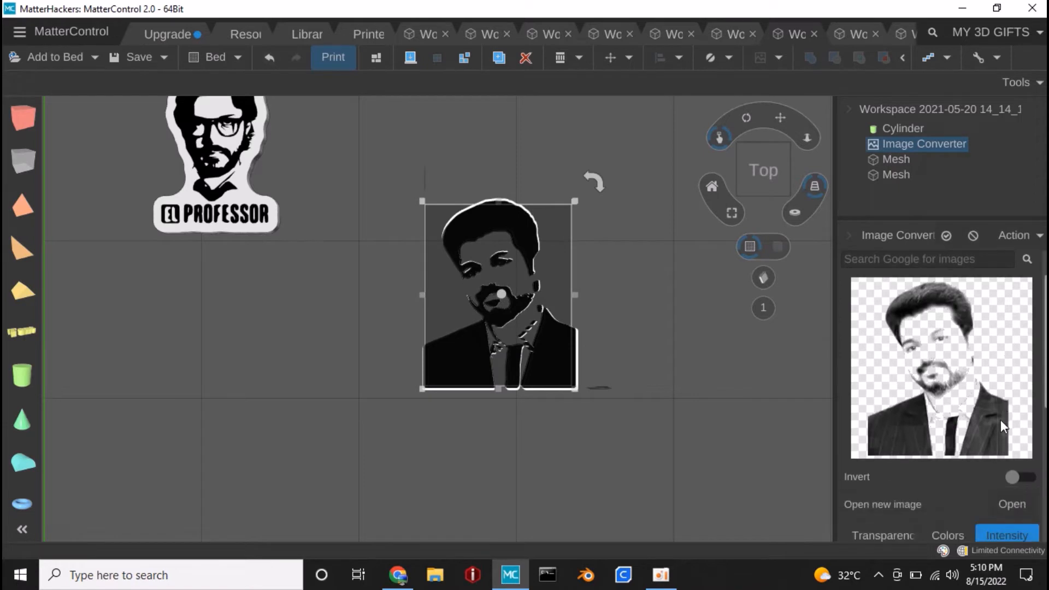
scroll(929, 442, down, 1)
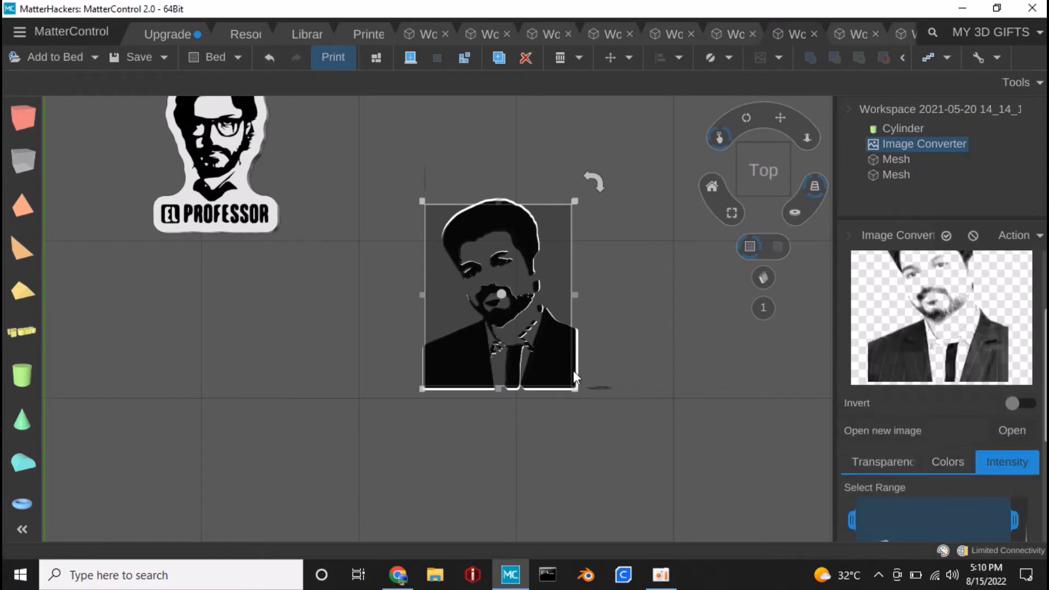
click(1028, 405)
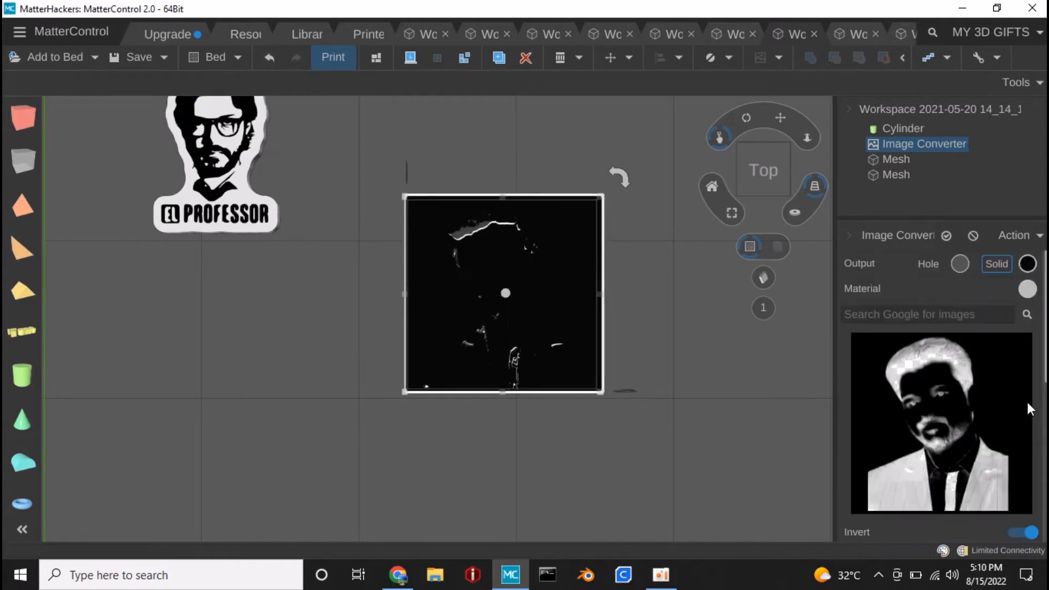
Turn off Invert and lower the upper limit of the Intensity range to thin the portrait's dark facial details.
click(1023, 533)
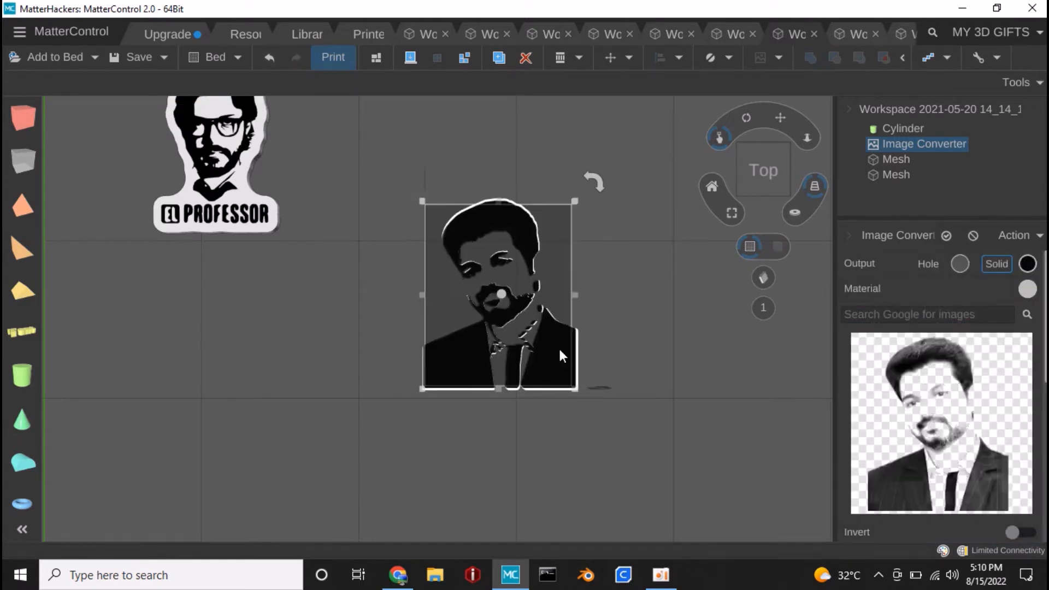
scroll(727, 408, down, 3)
scroll(919, 431, down, 4)
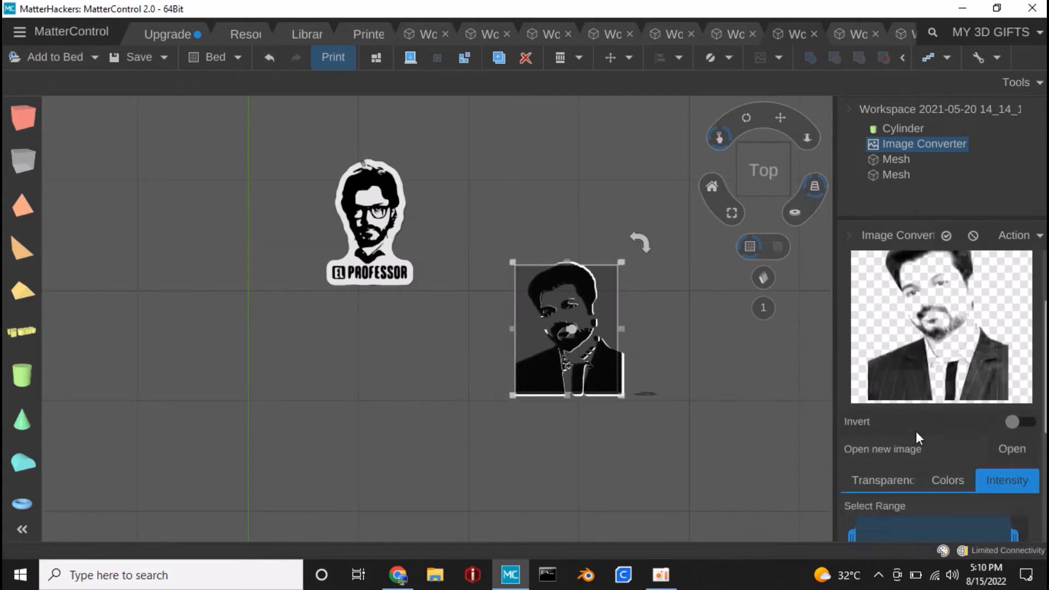
scroll(918, 433, down, 2)
scroll(551, 322, up, 3)
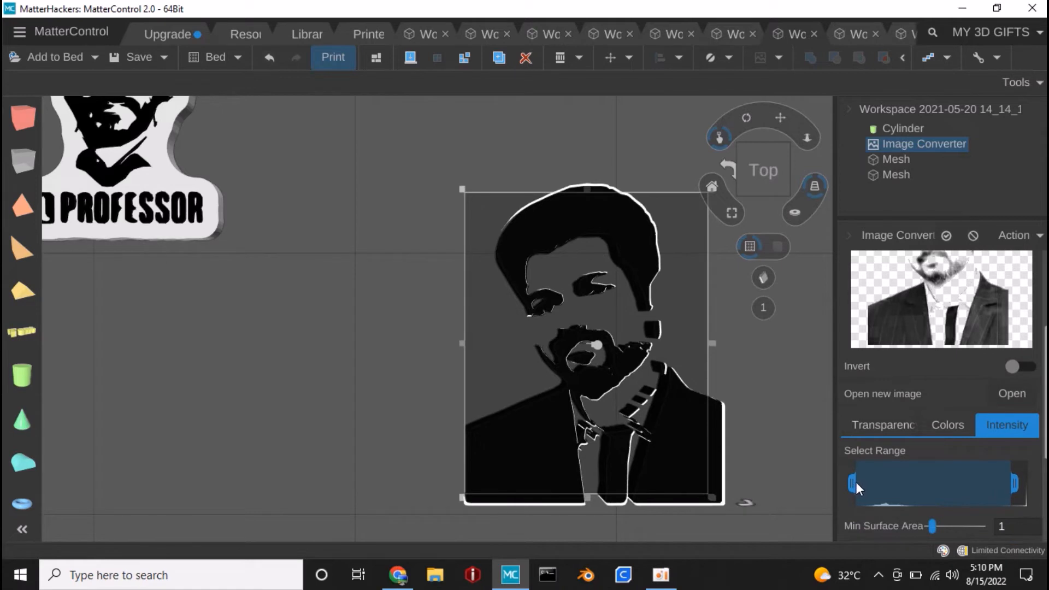
drag(856, 482, 875, 481)
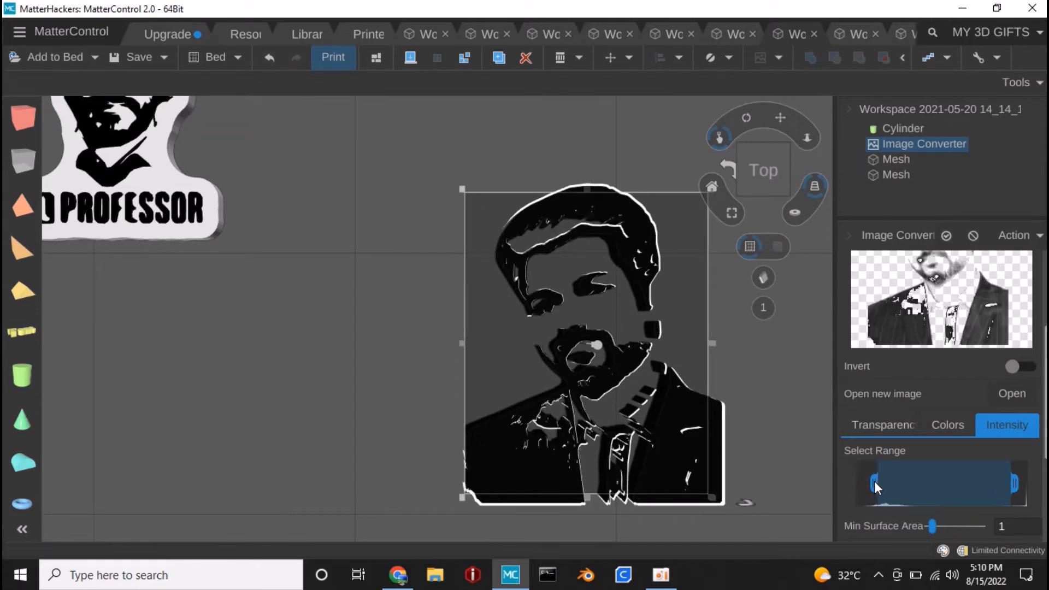
drag(875, 481, 854, 480)
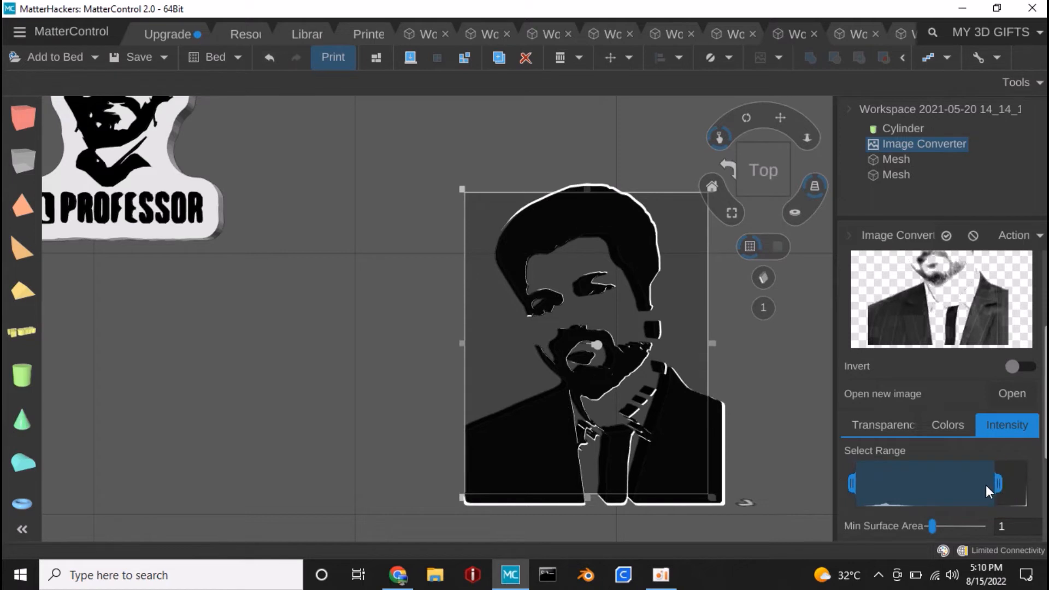
drag(986, 484, 979, 486)
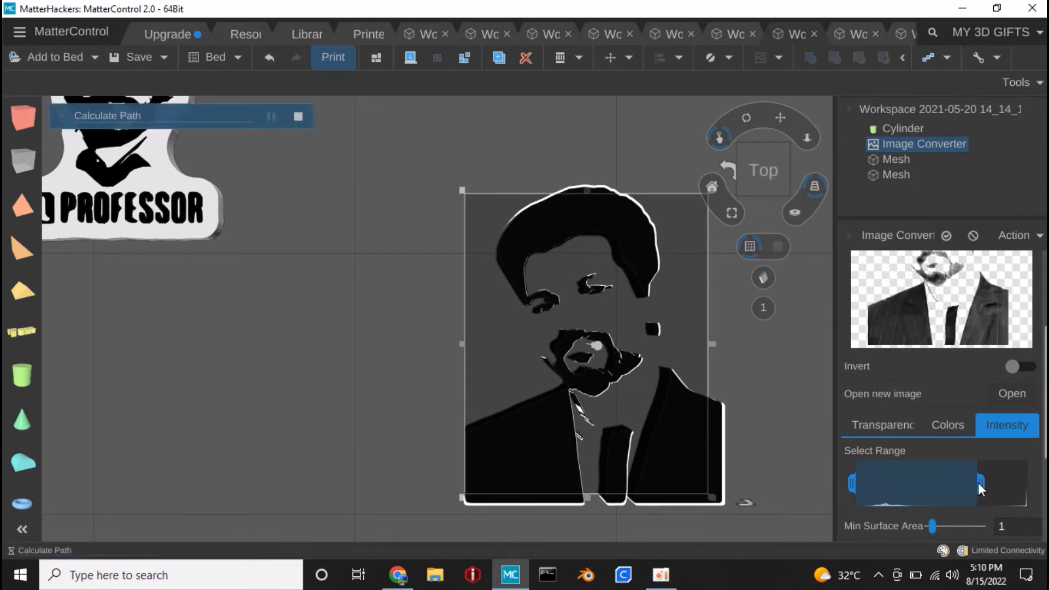
drag(978, 483, 998, 487)
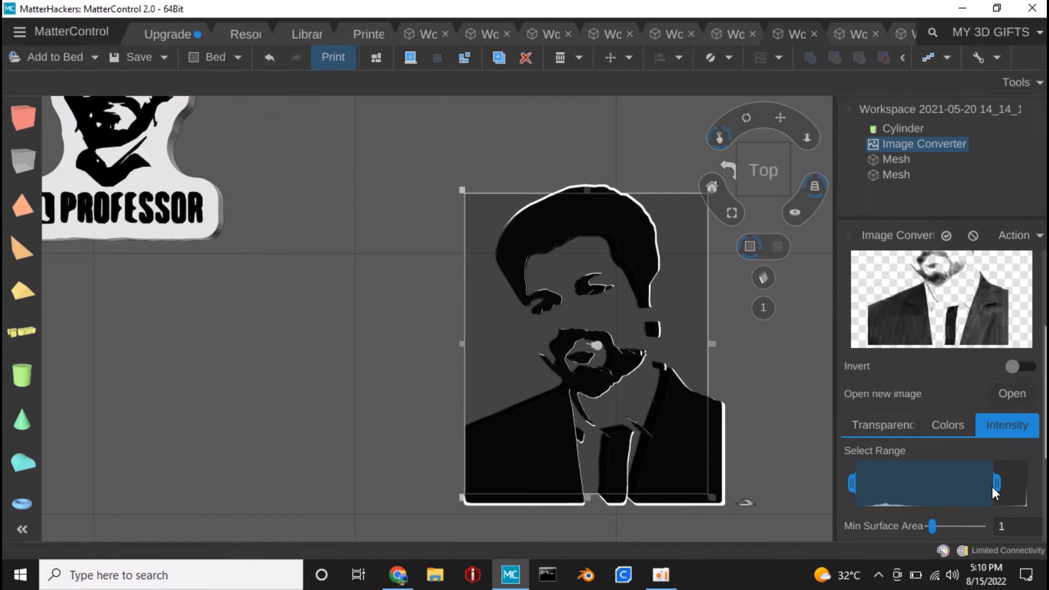
Set the Image Converter's extrusion height to 0.6.
scroll(695, 414, down, 3)
scroll(877, 493, down, 3)
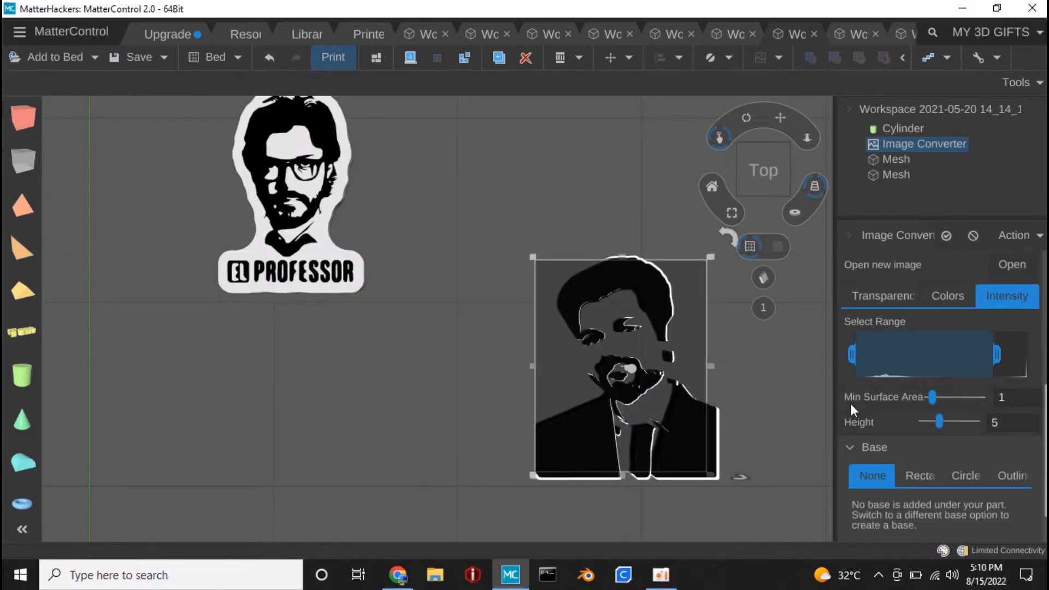
drag(939, 421, 933, 420)
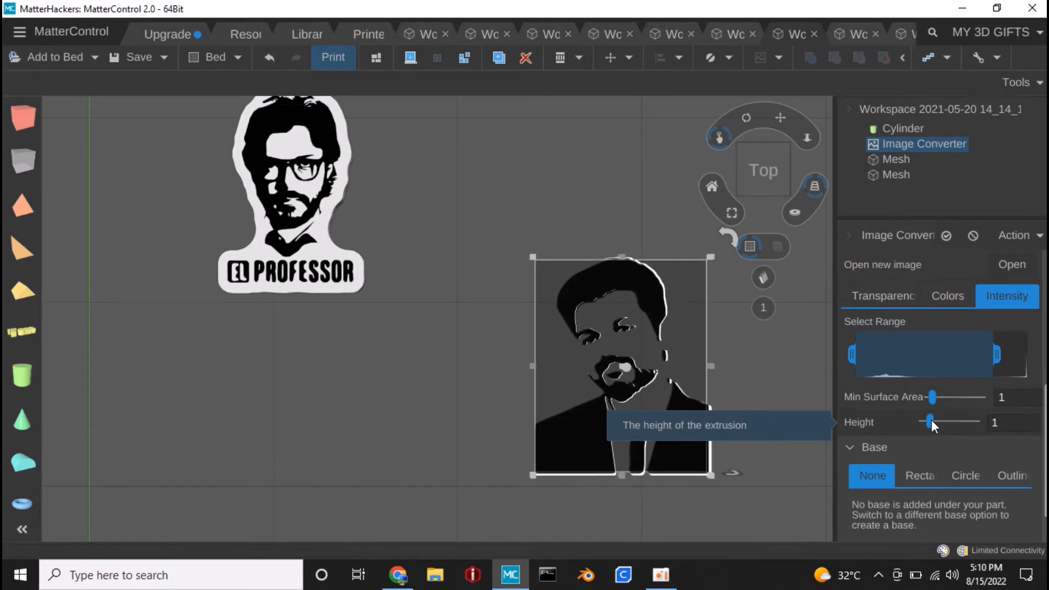
drag(305, 363, 295, 297)
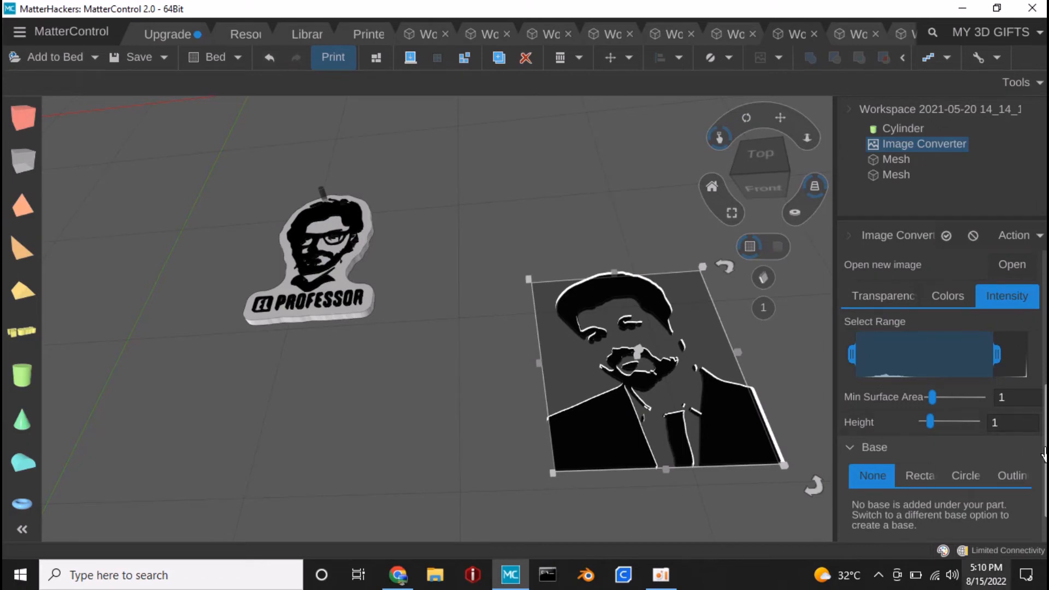
click(1008, 422)
drag(1007, 422, 881, 424)
text(.)
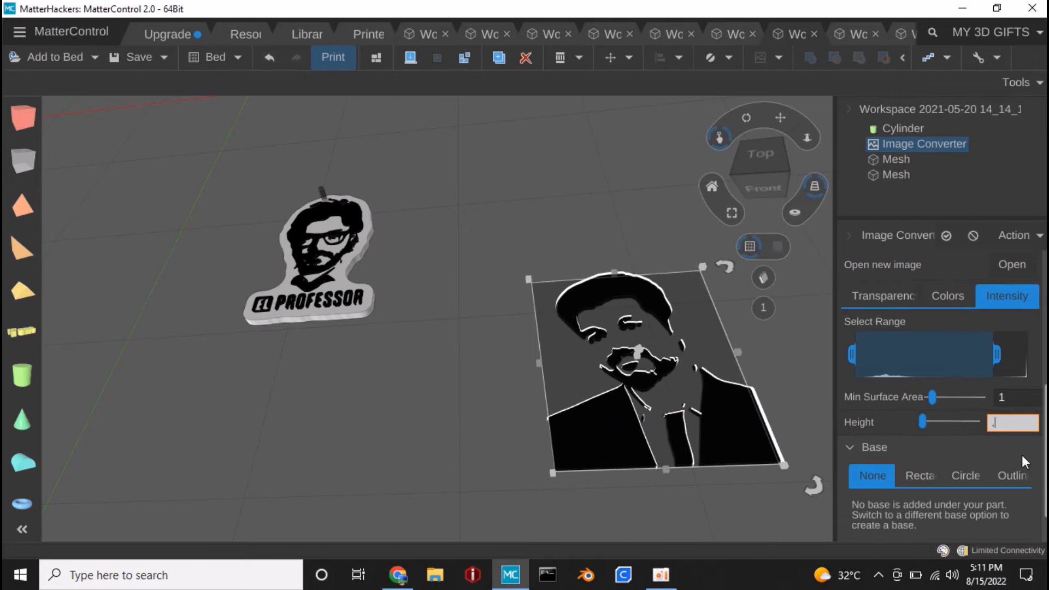
text(6)
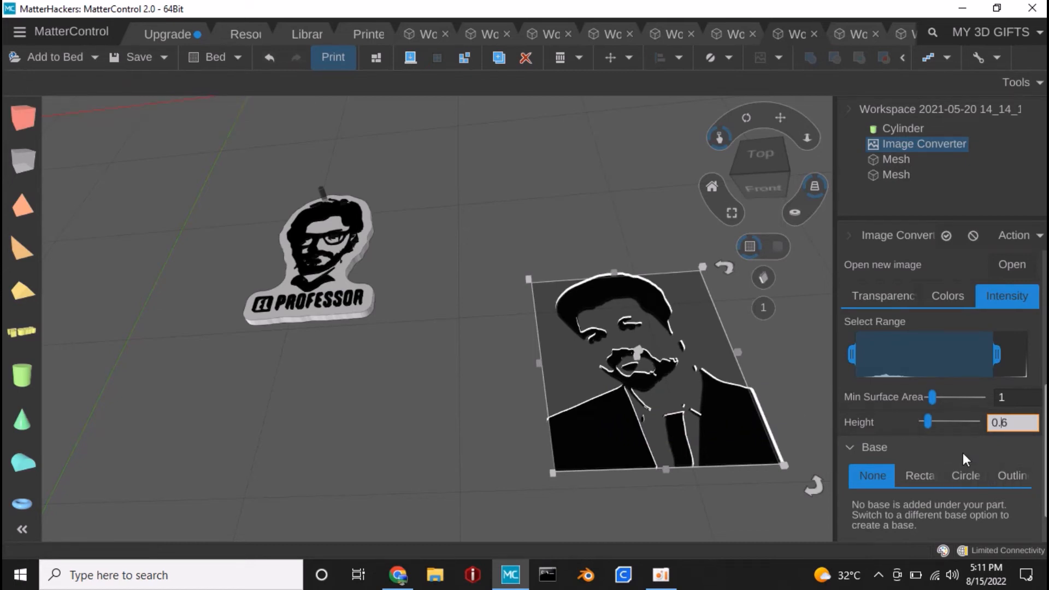
Give the portrait an Outline base with Expand set to 2, after trying the rectangle and circle bases.
scroll(964, 452, down, 1)
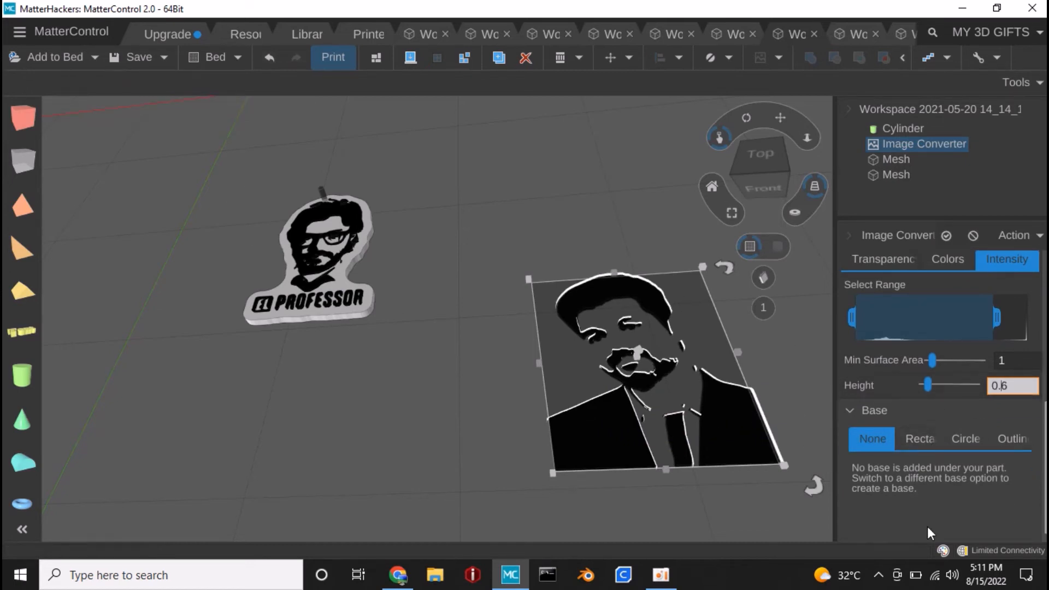
scroll(926, 523, down, 1)
click(921, 419)
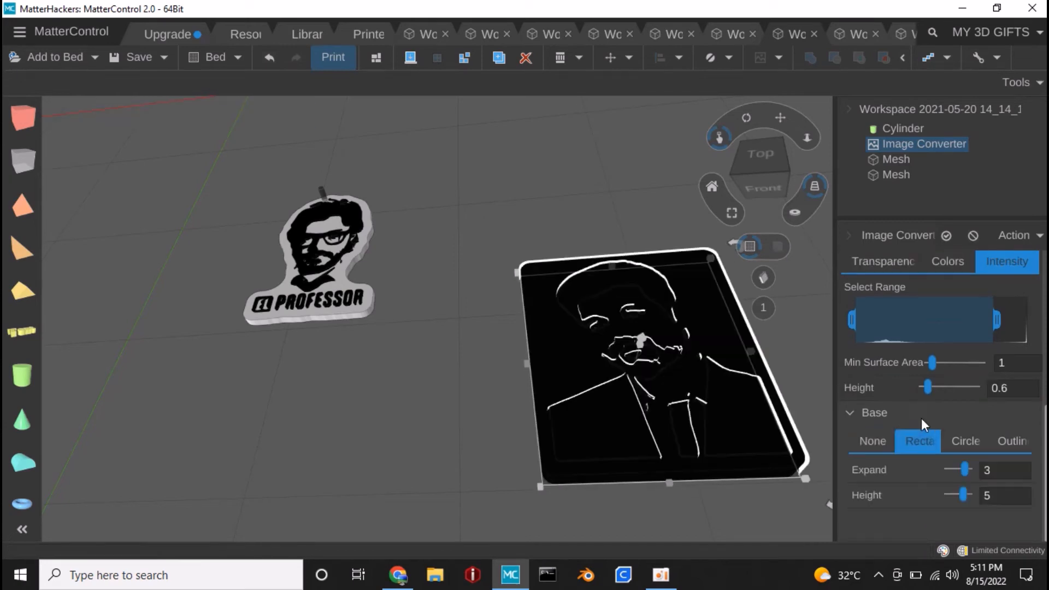
click(961, 441)
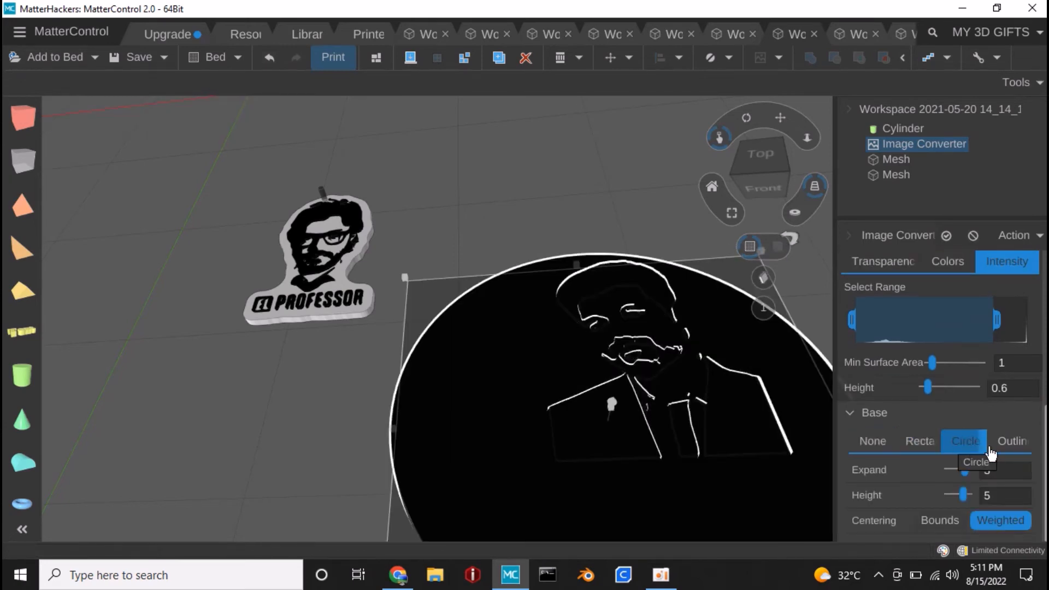
click(1011, 442)
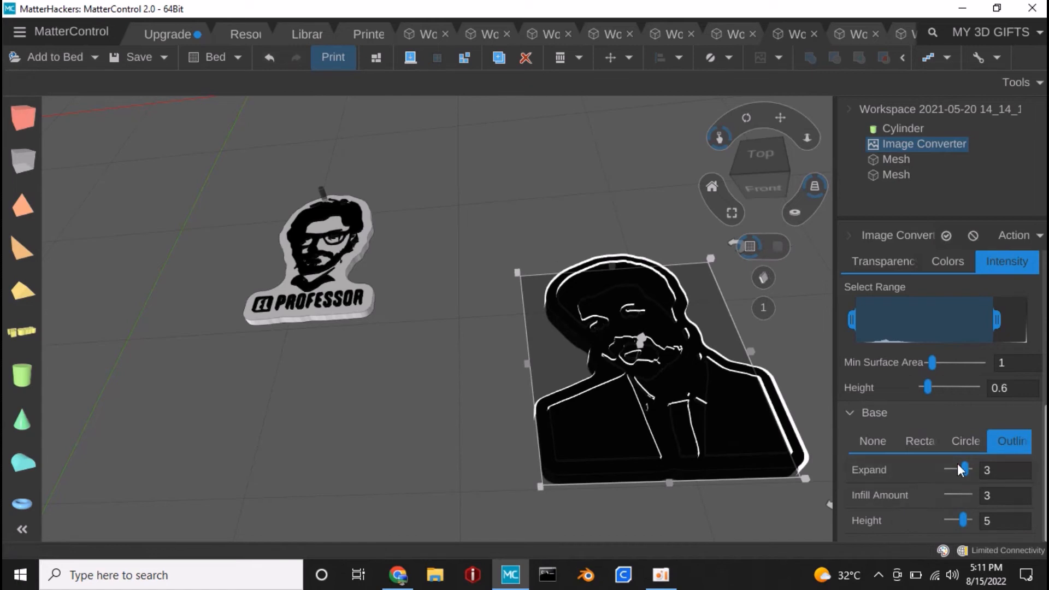
drag(963, 469, 960, 469)
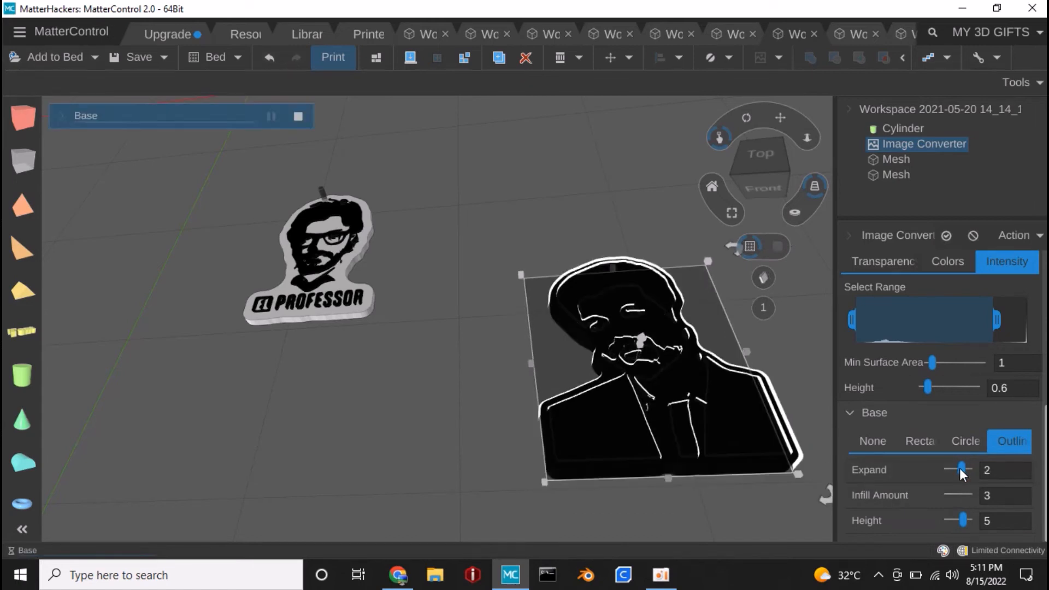
Apply the Image Converter so the portrait becomes separate meshes and recolor the outline base mesh white.
click(947, 236)
click(899, 175)
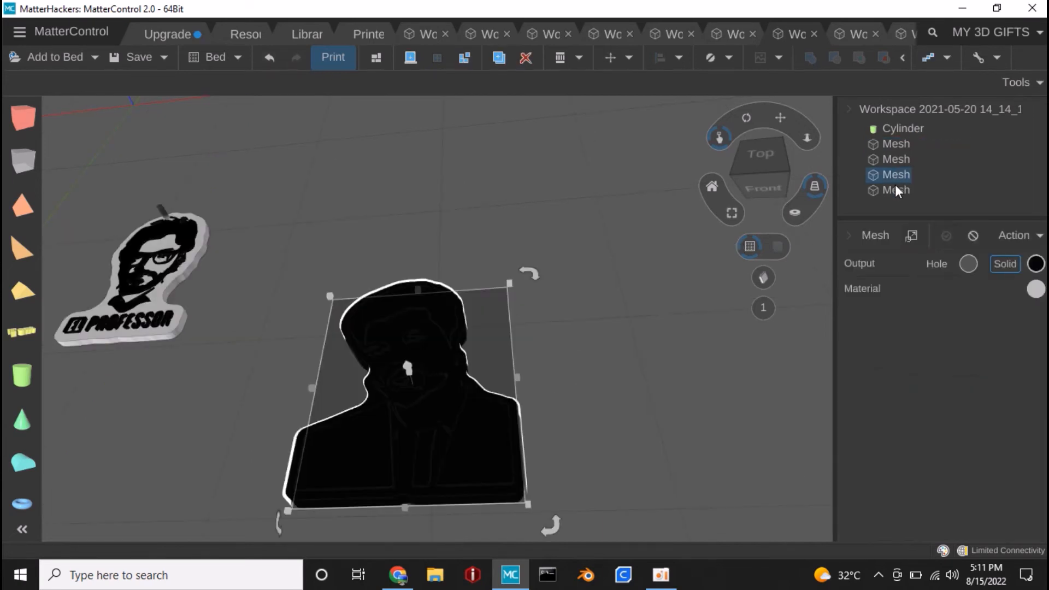
click(1036, 264)
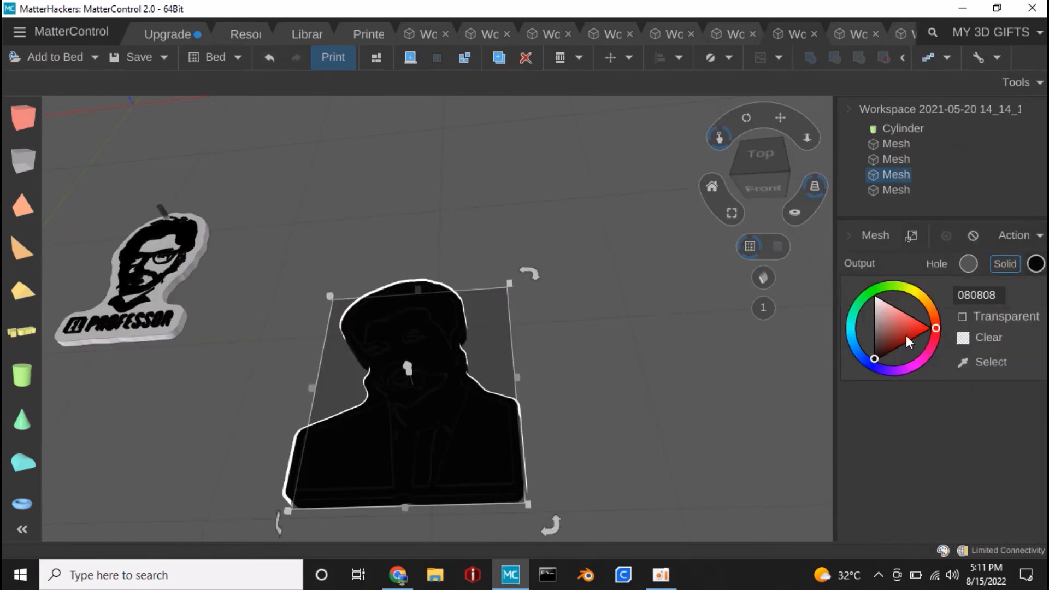
drag(898, 324, 874, 287)
right_drag(703, 266, 709, 299)
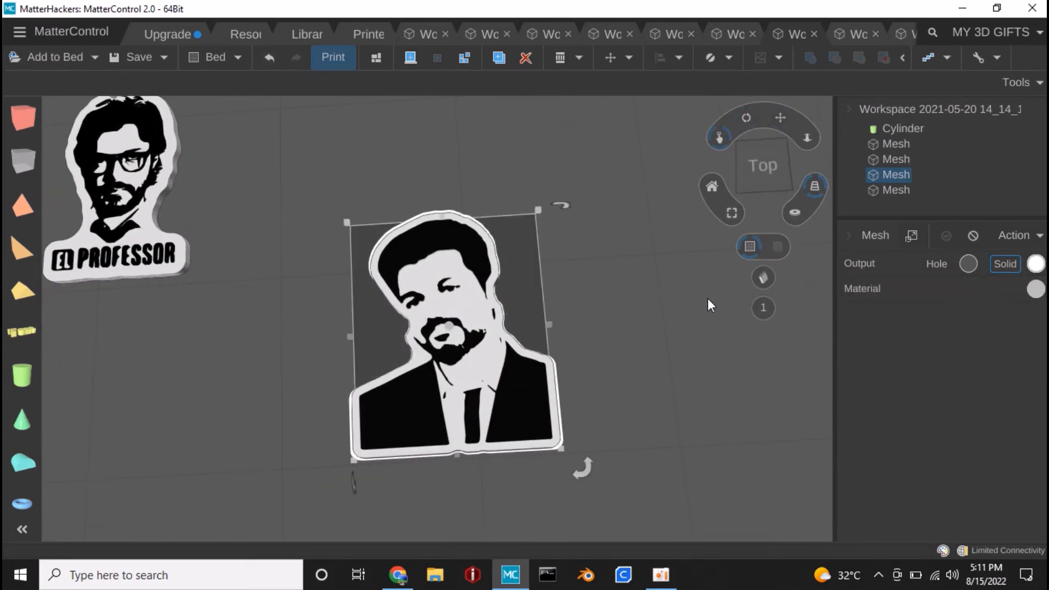
click(703, 301)
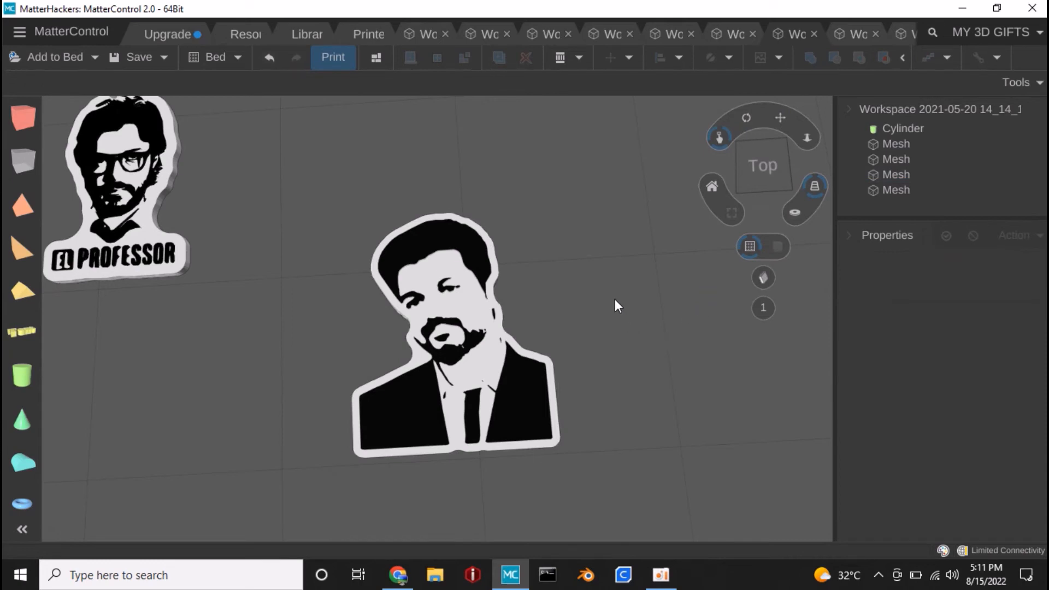
Nudge the white base mesh slightly toward the head side to center it behind the portrait.
click(394, 231)
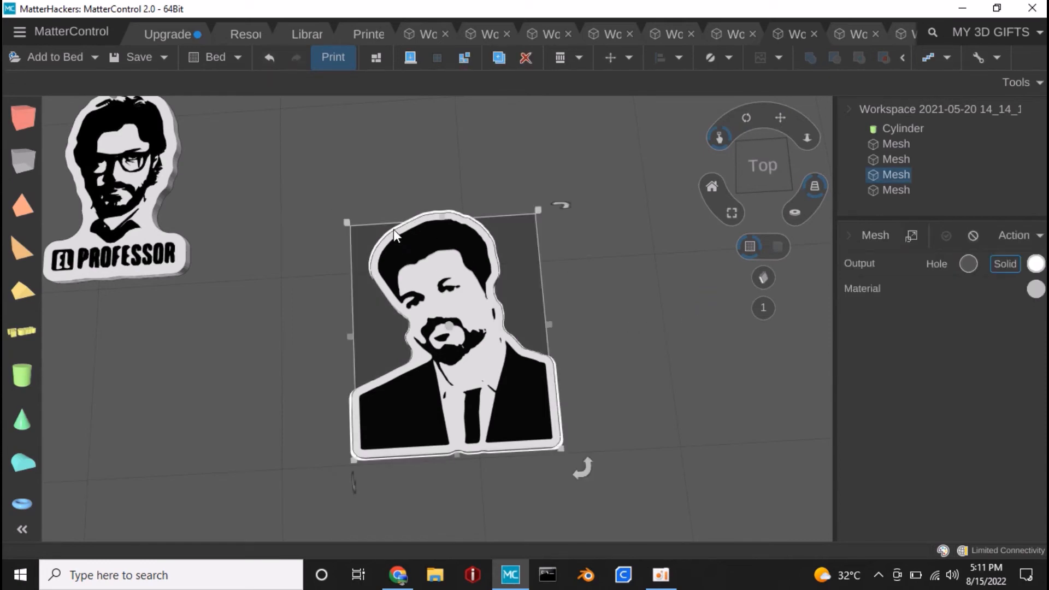
key(Up)
key(Up)
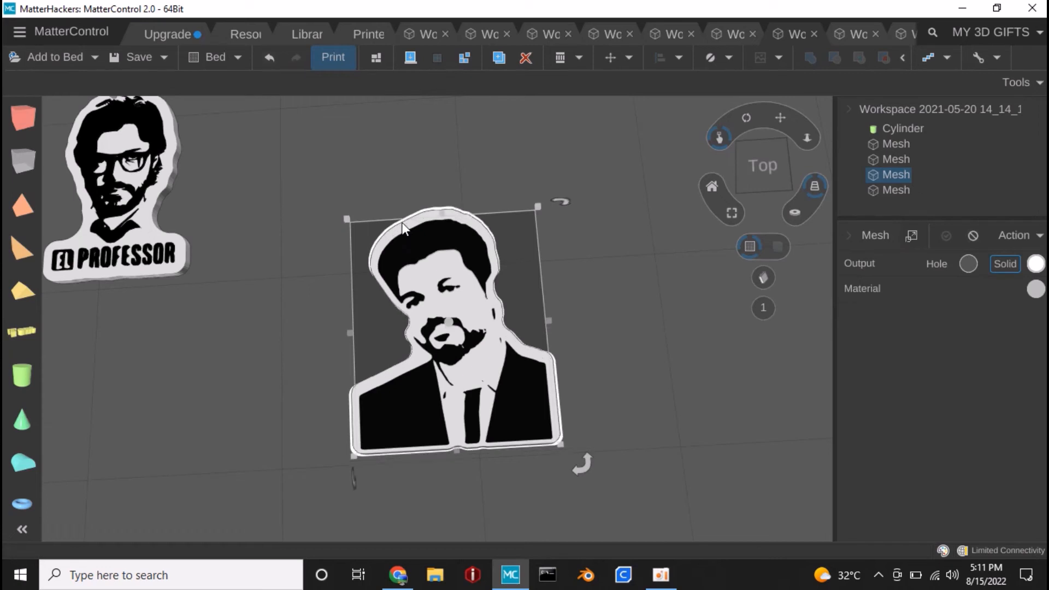
key(Down)
Place a cylinder at the top of the head, set its diameter to 2.5 and height to 18, and convert it to a hole.
scroll(17, 363, down, 1)
drag(16, 364, 429, 229)
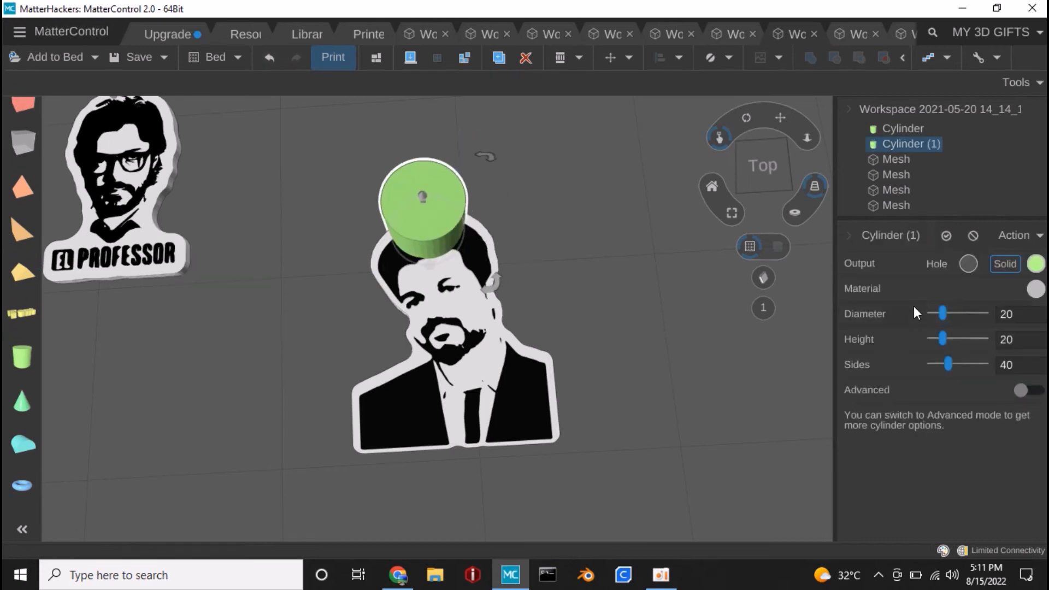
click(1014, 315)
double_click(1014, 316)
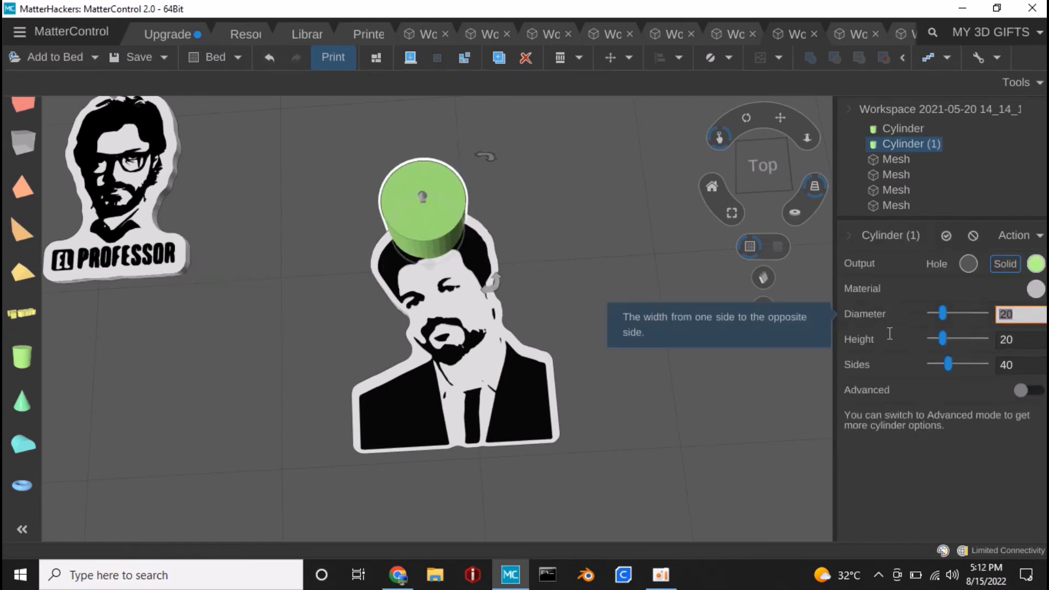
text(2.5)
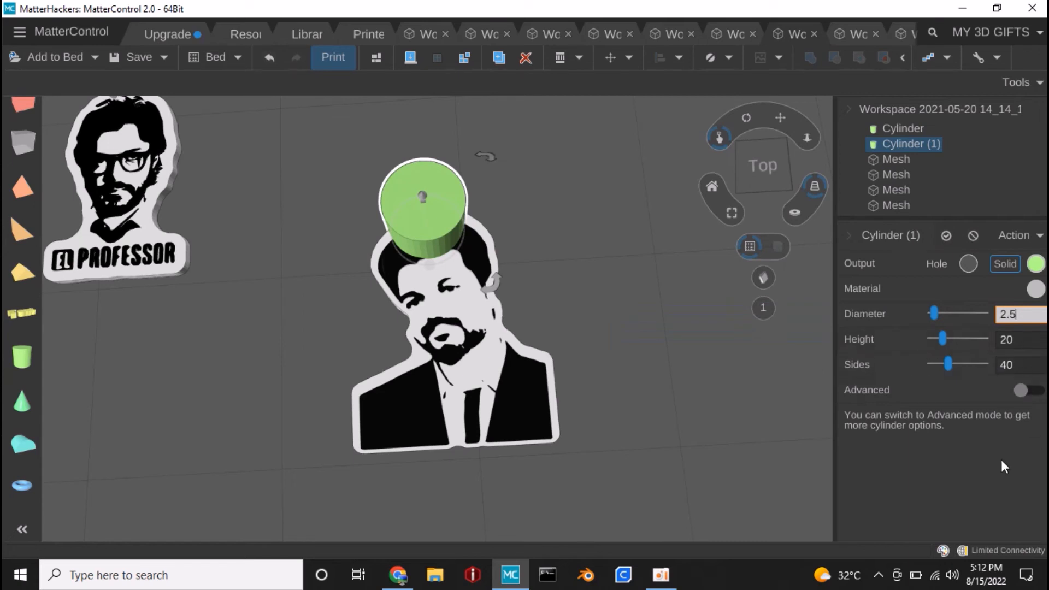
click(1000, 462)
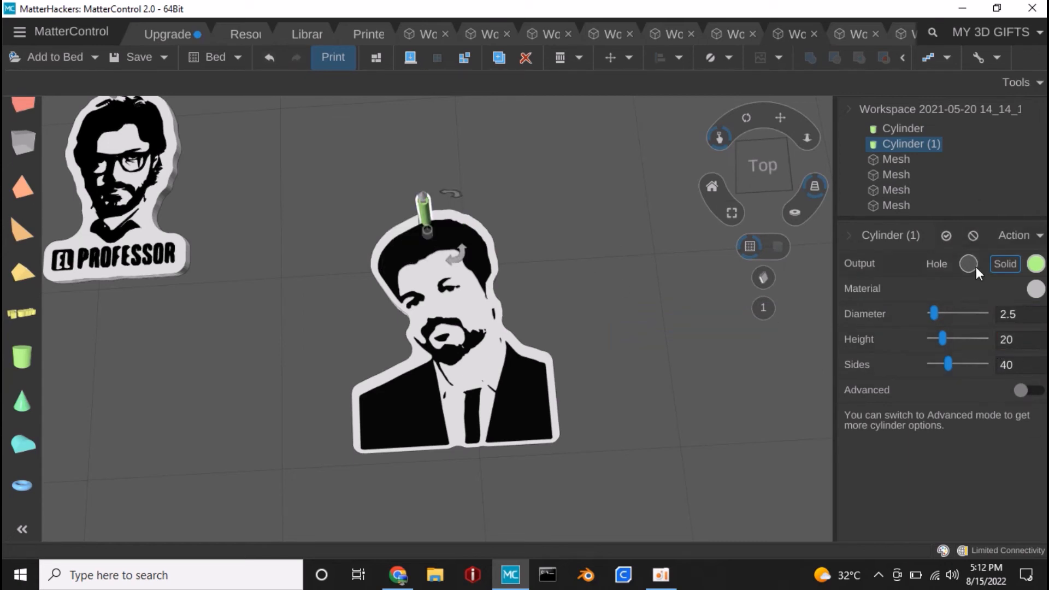
drag(944, 340, 943, 340)
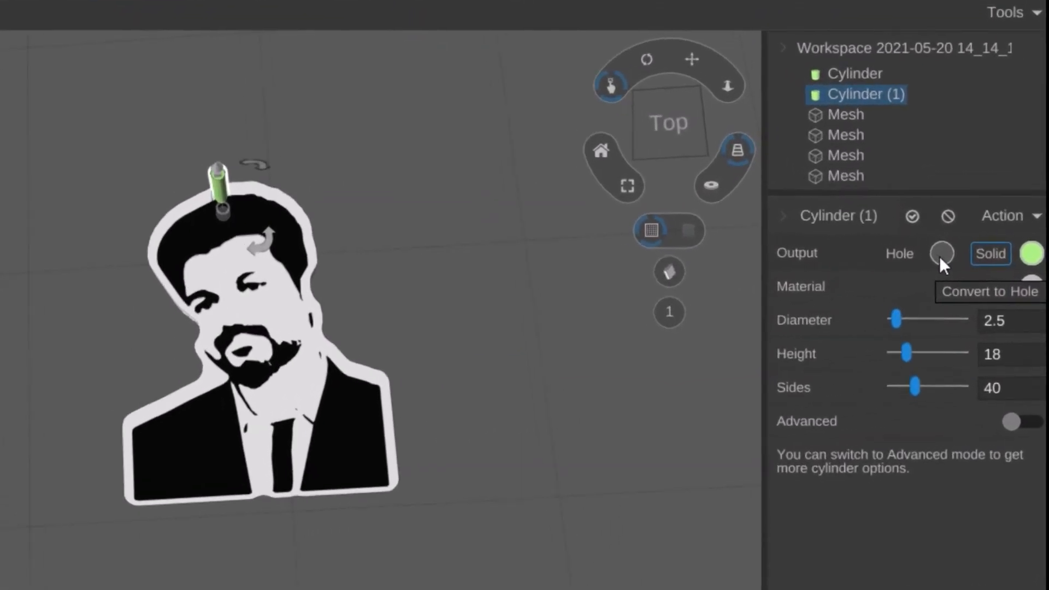
click(939, 256)
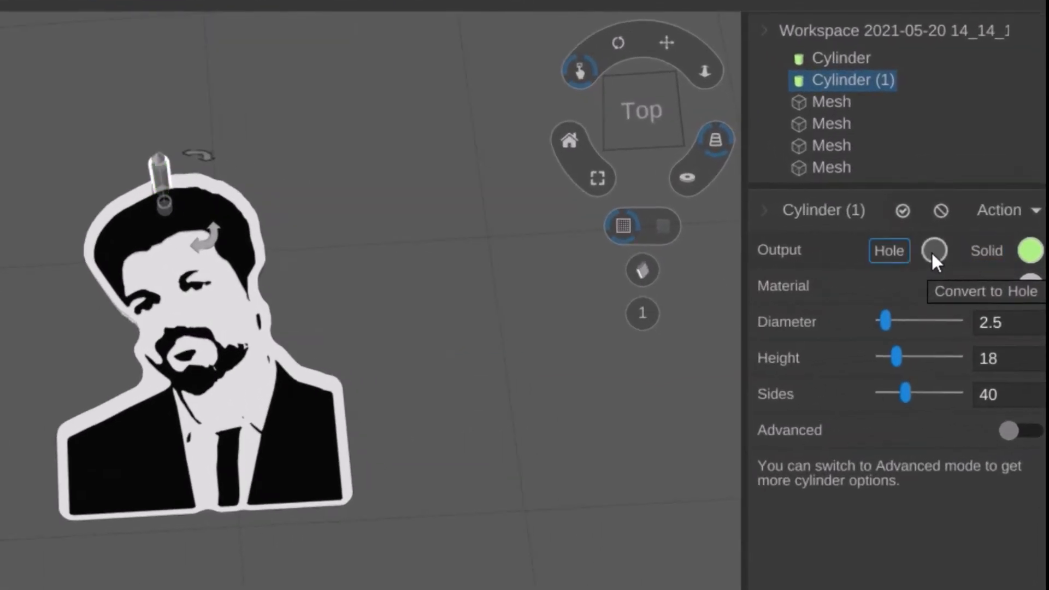
Examine the hole cylinder's placement on the portrait from several angles and compare it with the El Professor model.
middle_drag(567, 192, 310, 137)
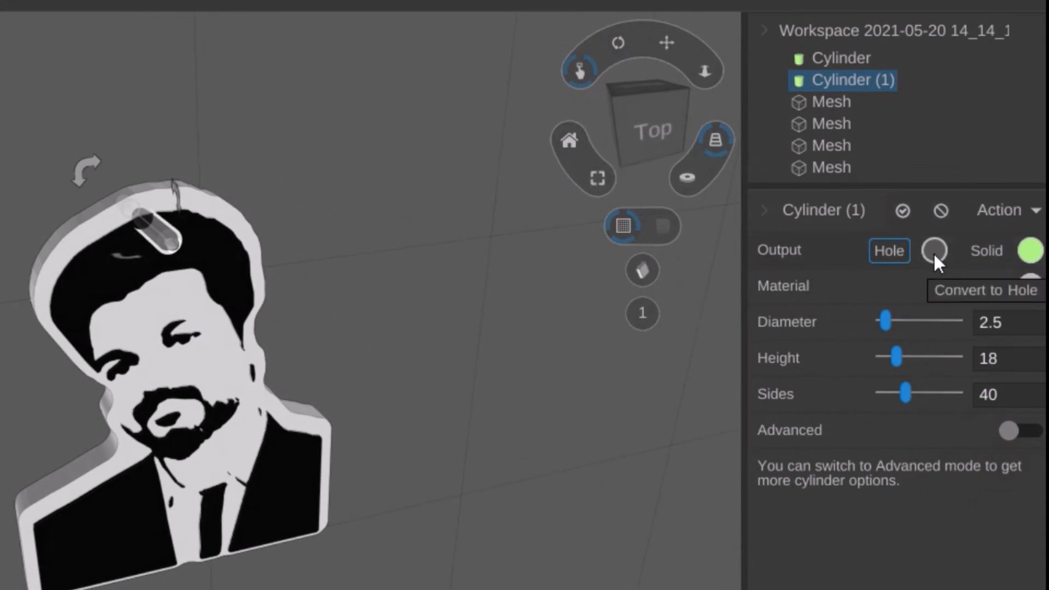
scroll(93, 191, up, 5)
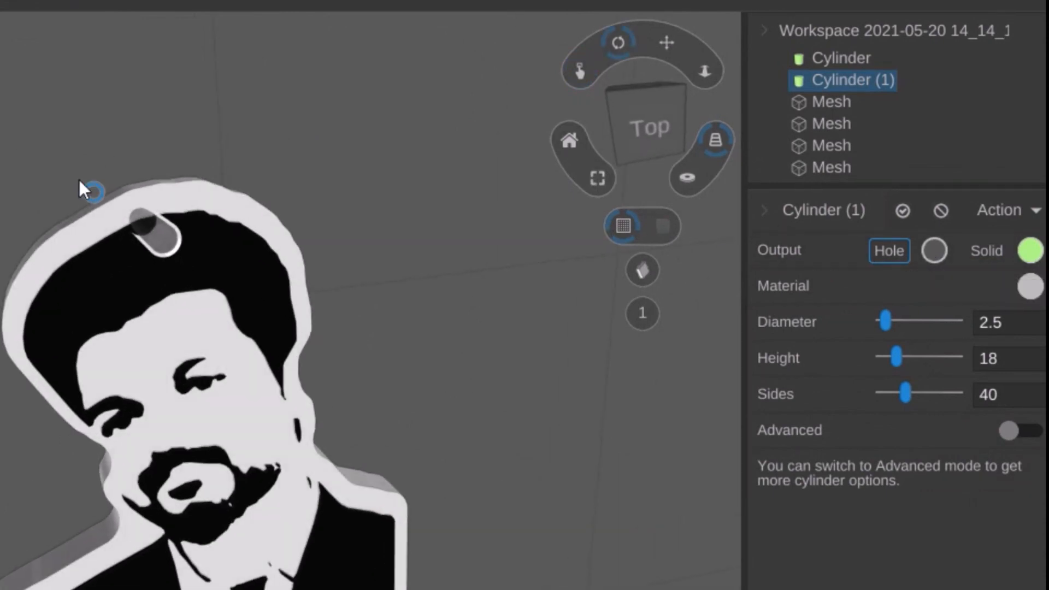
right_drag(119, 189, 161, 146)
right_drag(227, 141, 227, 166)
drag(129, 222, 133, 159)
right_drag(484, 166, 447, 94)
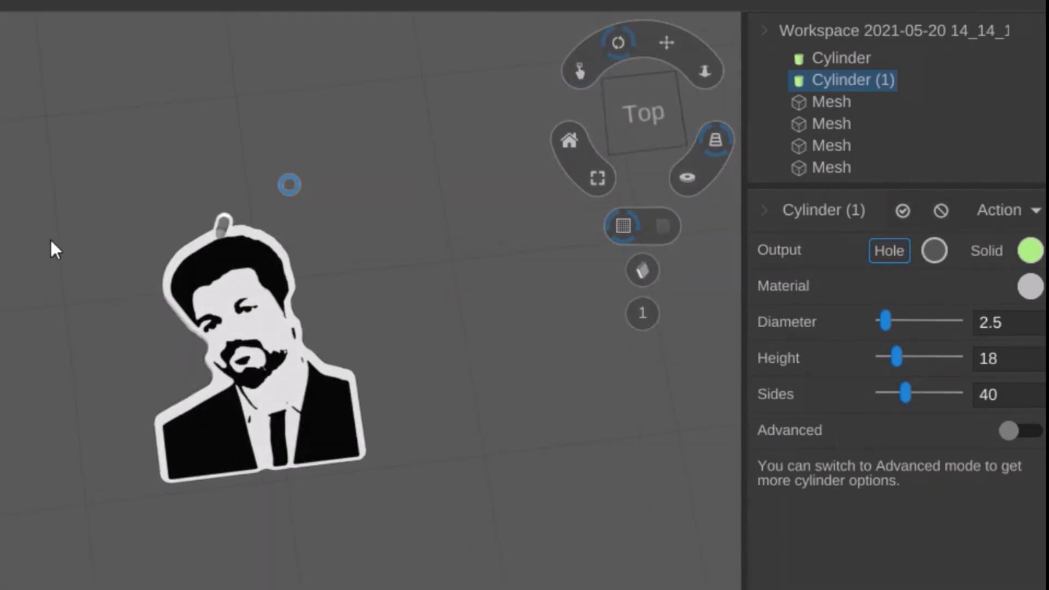
right_drag(51, 238, 51, 214)
scroll(280, 440, down, 3)
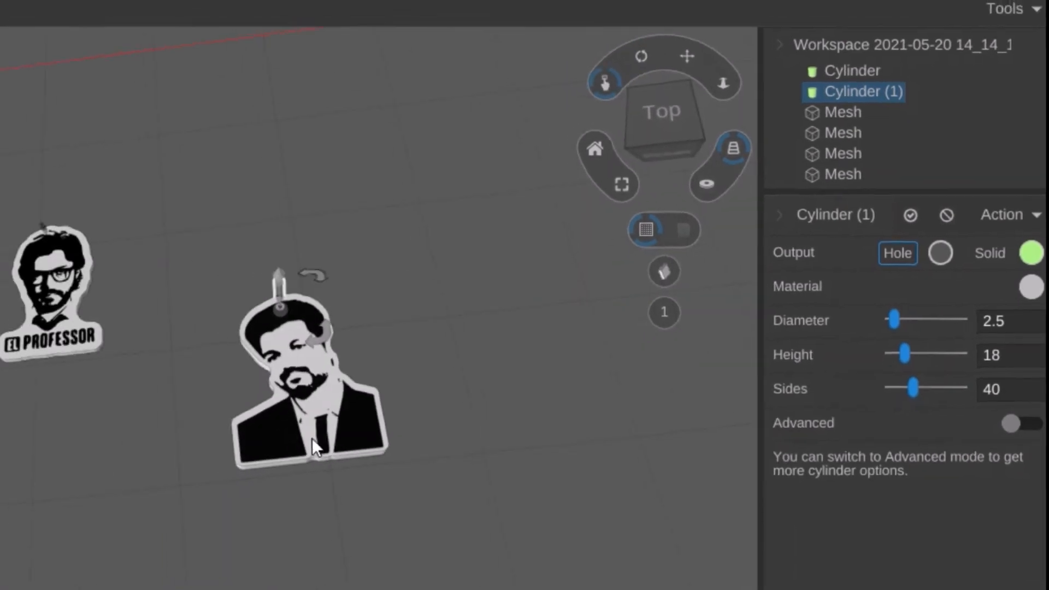
scroll(191, 288, up, 5)
scroll(323, 242, up, 2)
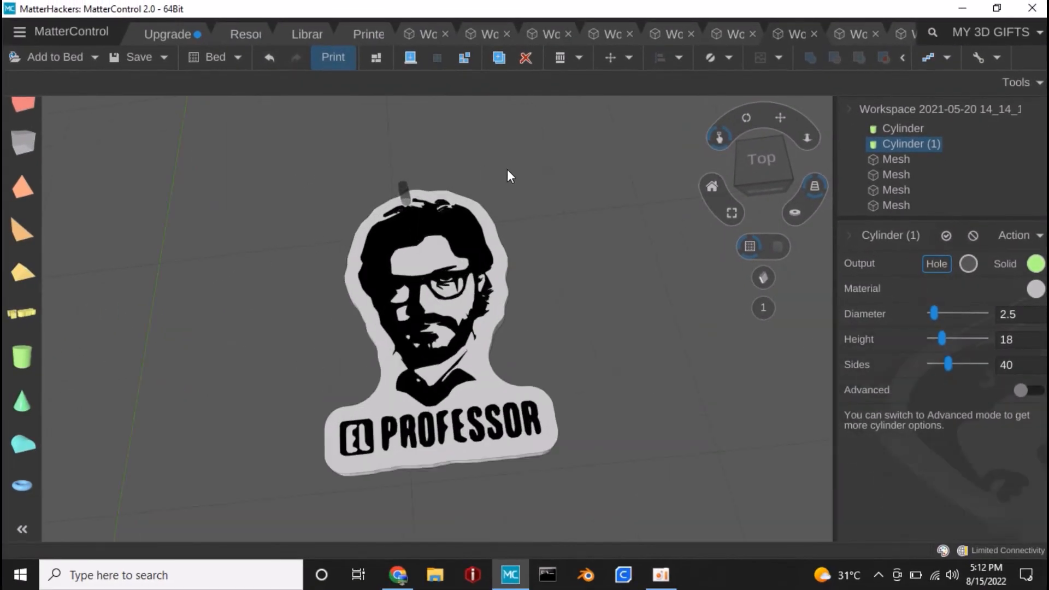